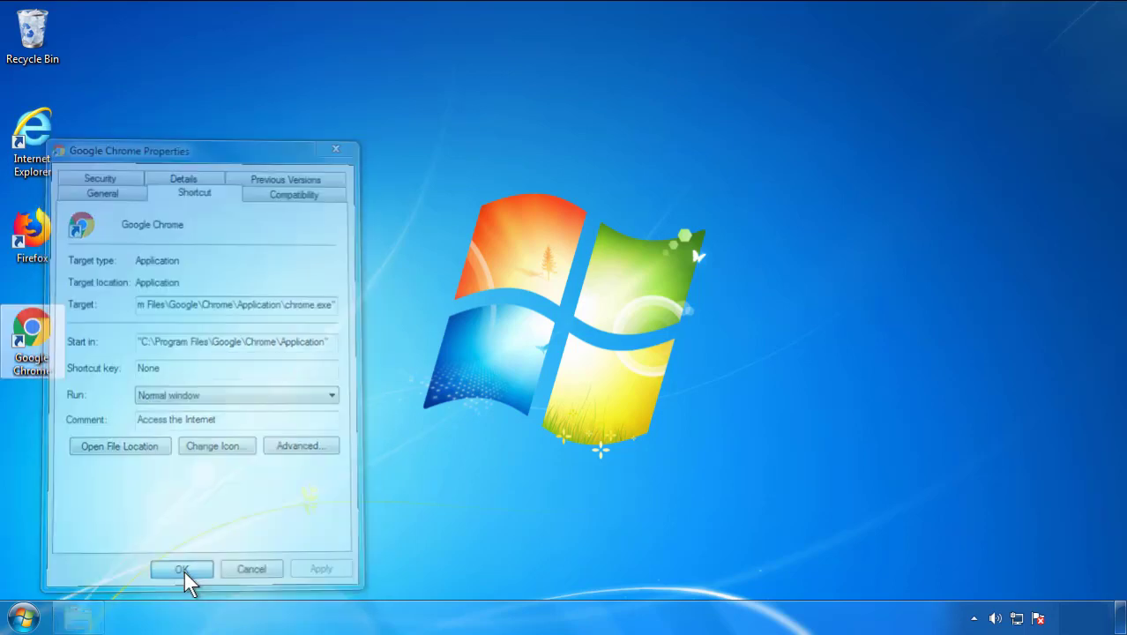
# Step: Confirm and close the Google Chrome shortcut's Properties dialog
pyautogui.click(24, 618)
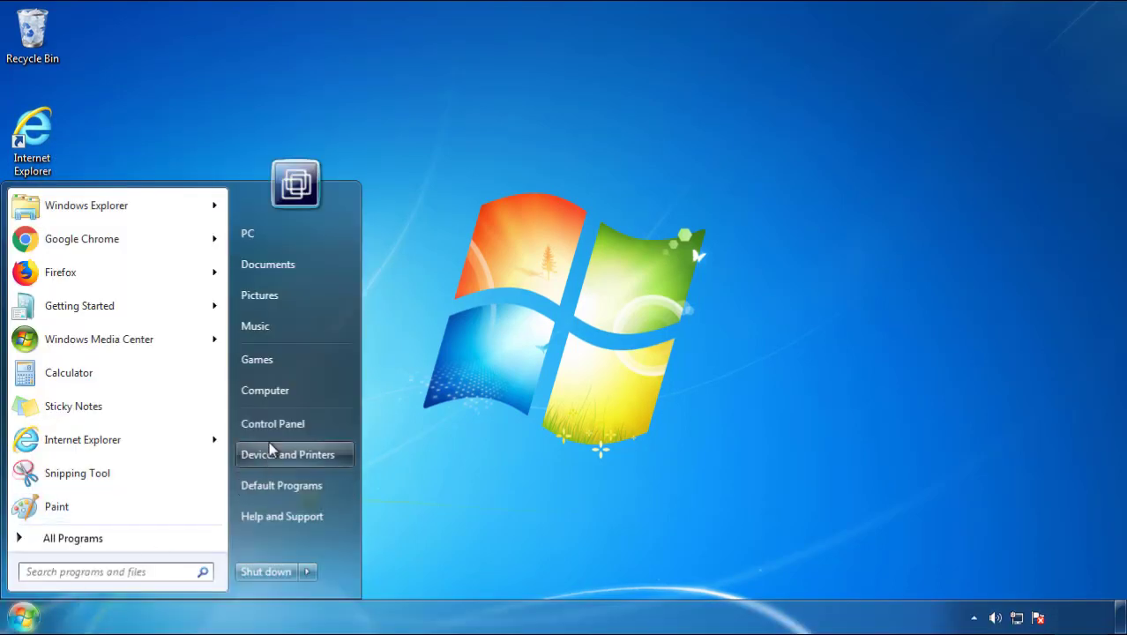
# Step: Open Control Panel's installed programs list sorted with the newest installs first
pyautogui.click(282, 421)
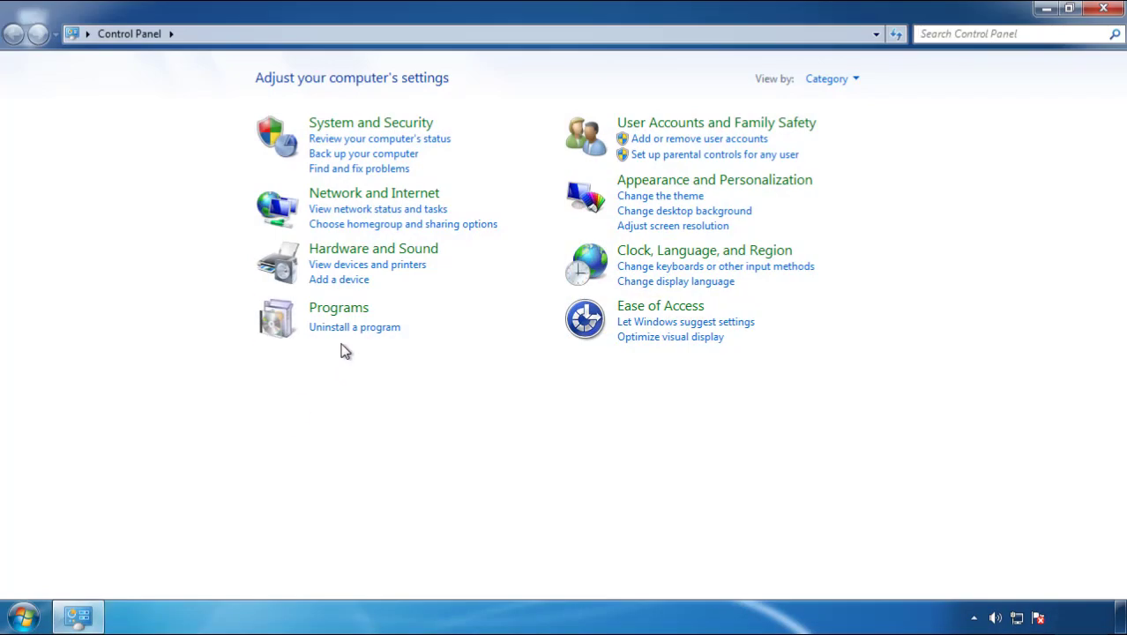
pyautogui.click(353, 328)
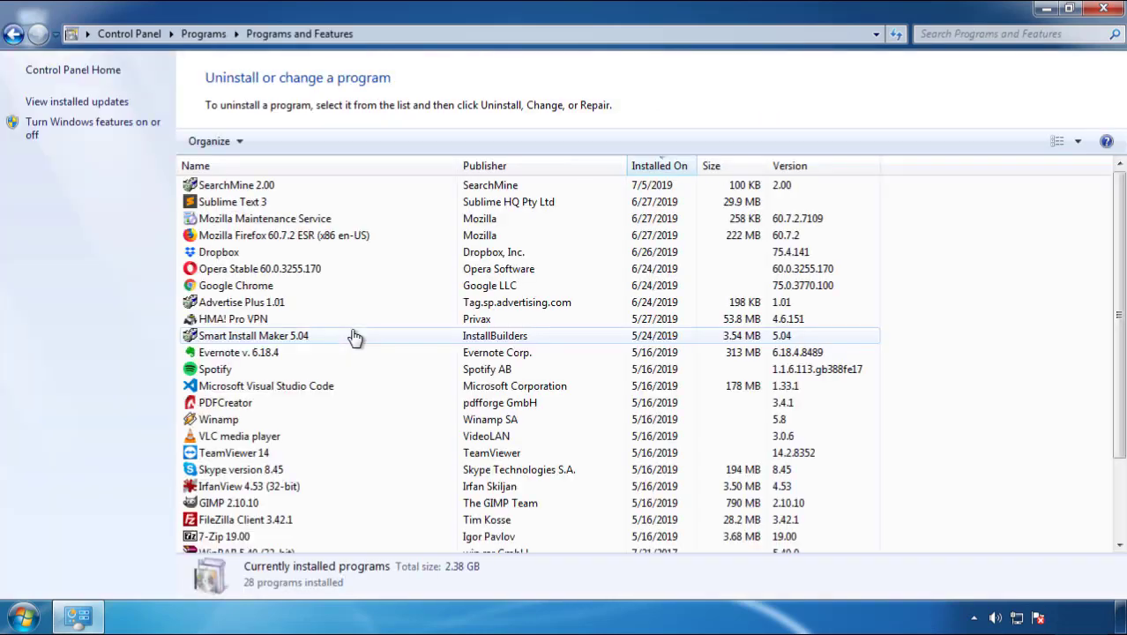
pyautogui.click(661, 167)
pyautogui.click(657, 168)
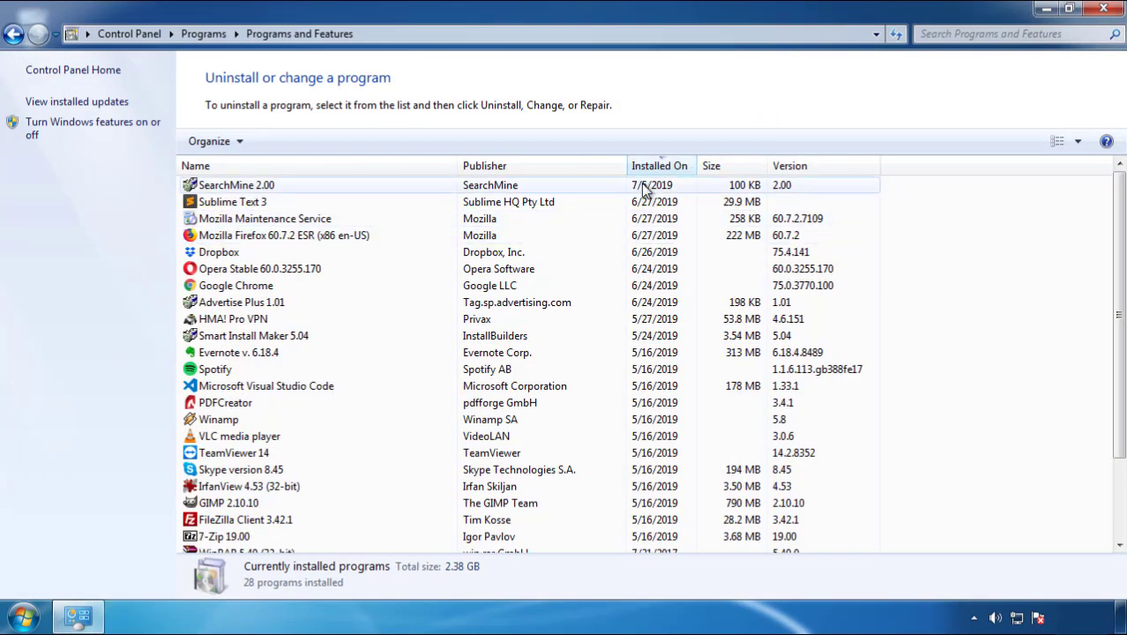
# Step: Uninstall SearchMine 2.00, finish the wizard, and close the programs window
pyautogui.click(238, 187)
pyautogui.click(282, 143)
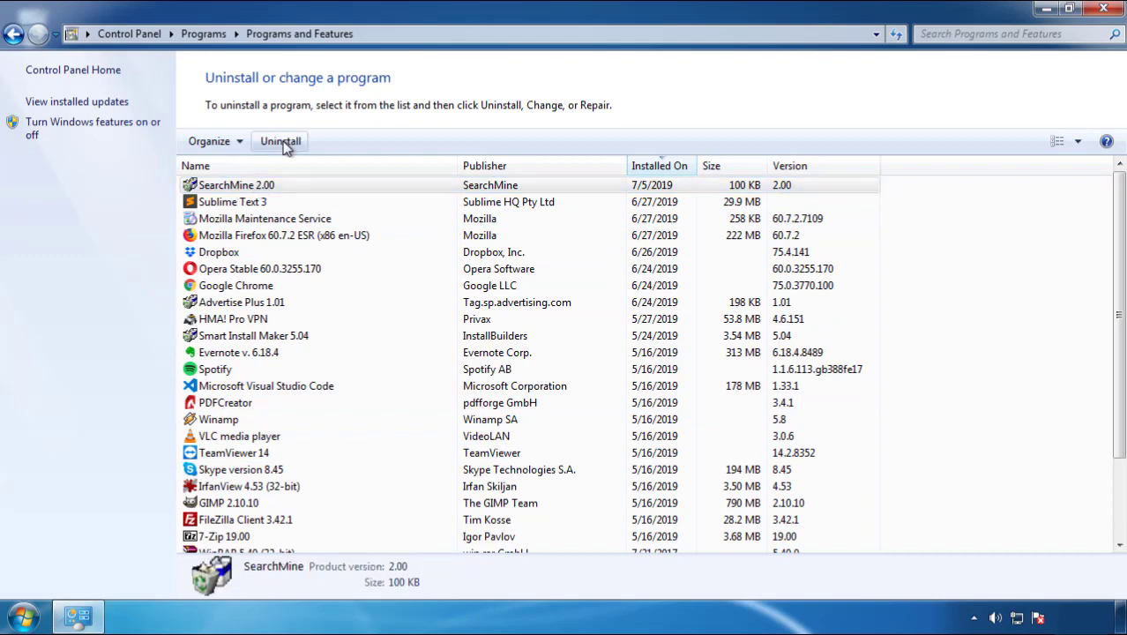
pyautogui.click(653, 465)
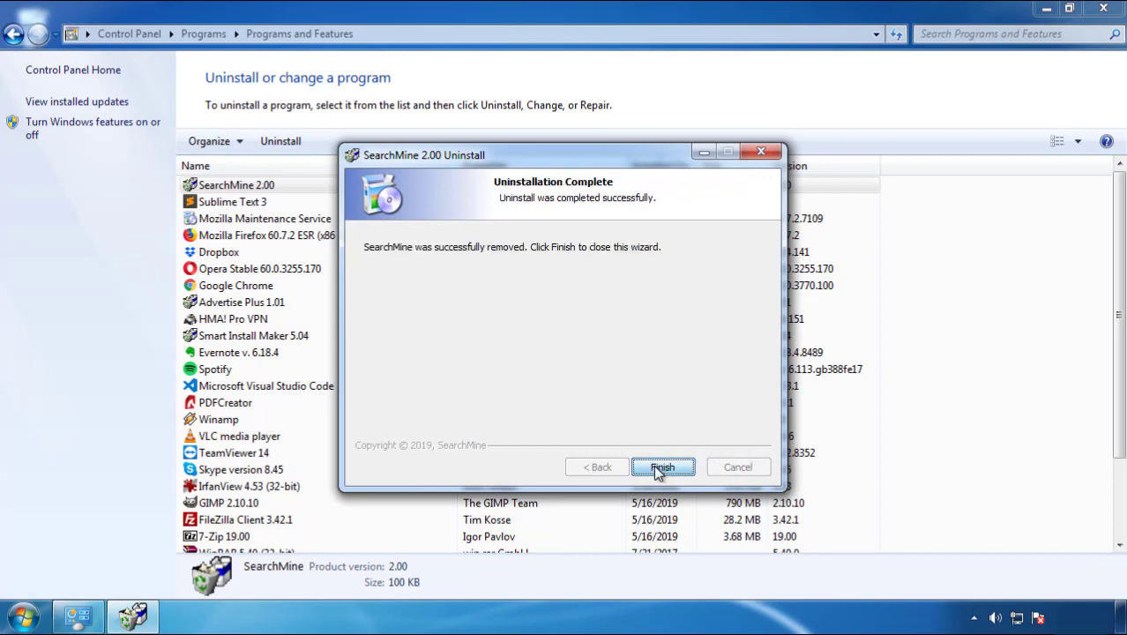
pyautogui.click(654, 465)
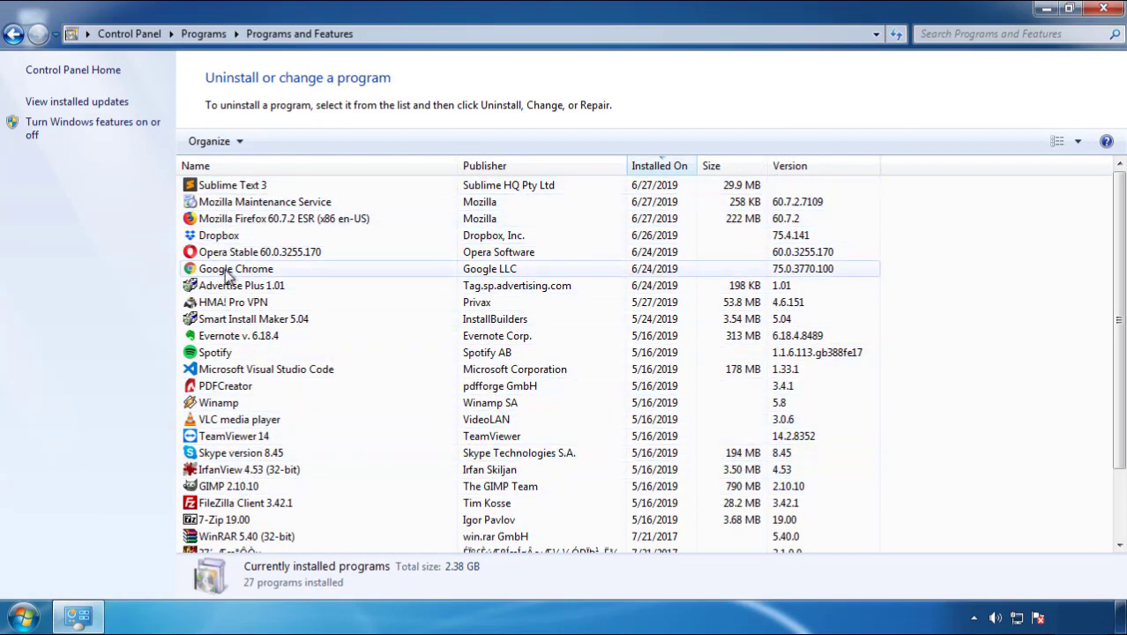
pyautogui.click(1105, 11)
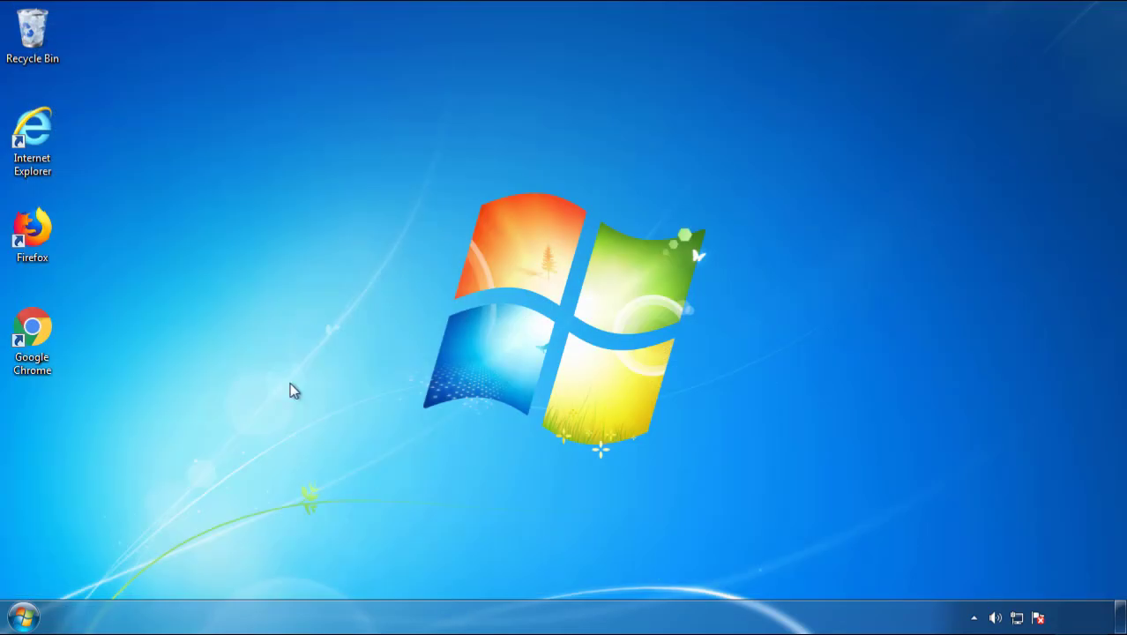
# Step: Restart the PC and pick Safe Mode from the boot options
pyautogui.click(21, 619)
pyautogui.click(306, 572)
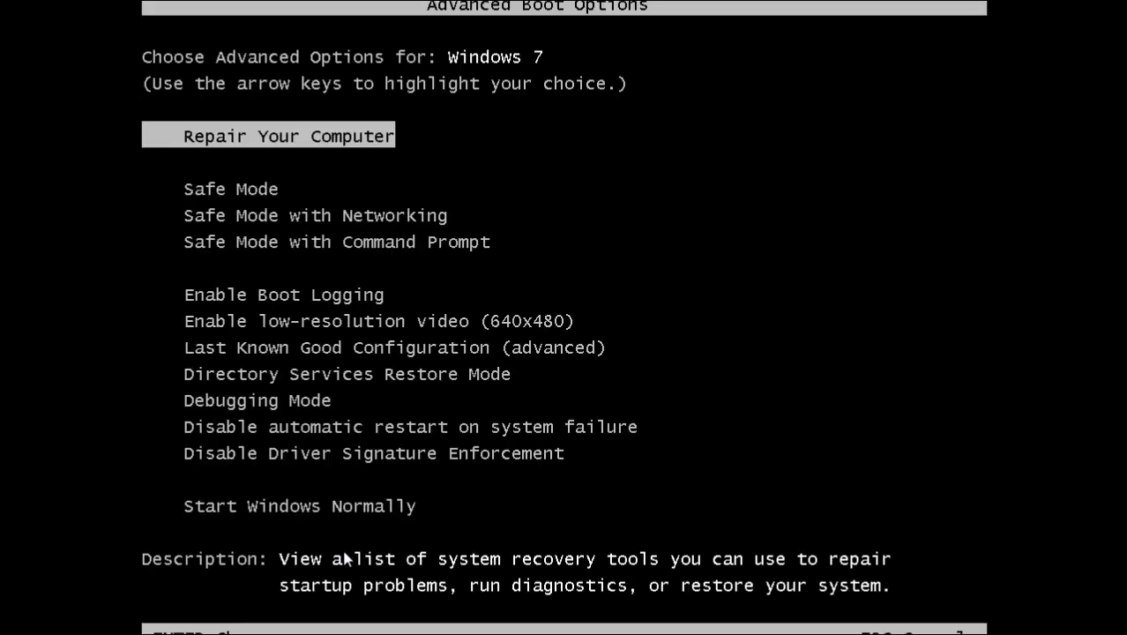
pyautogui.press('Down')
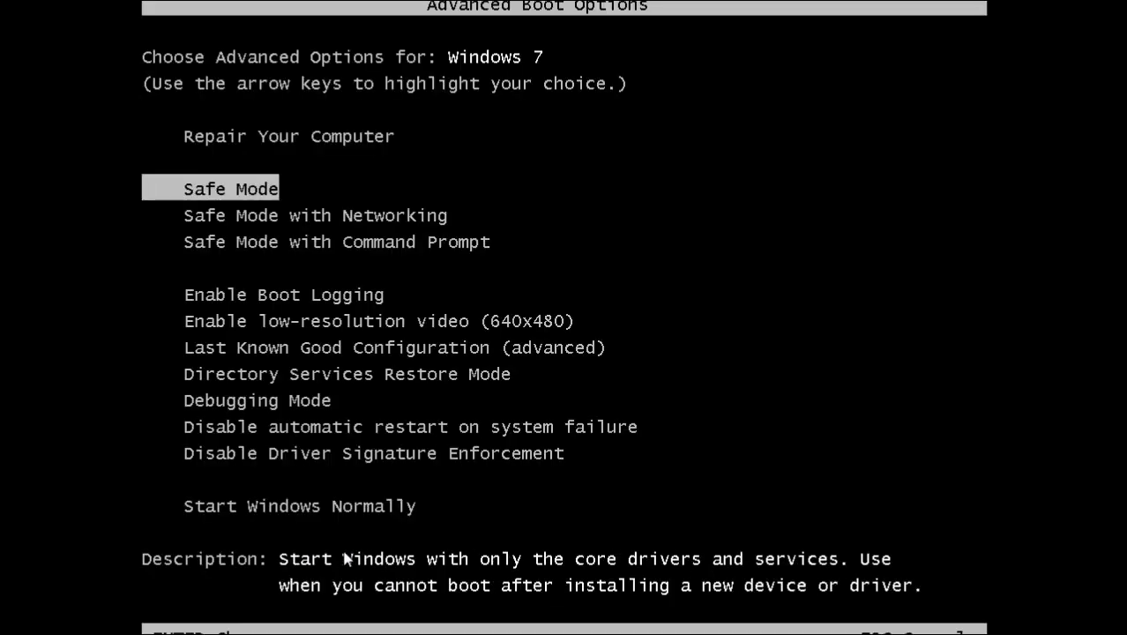
pyautogui.press('Return')
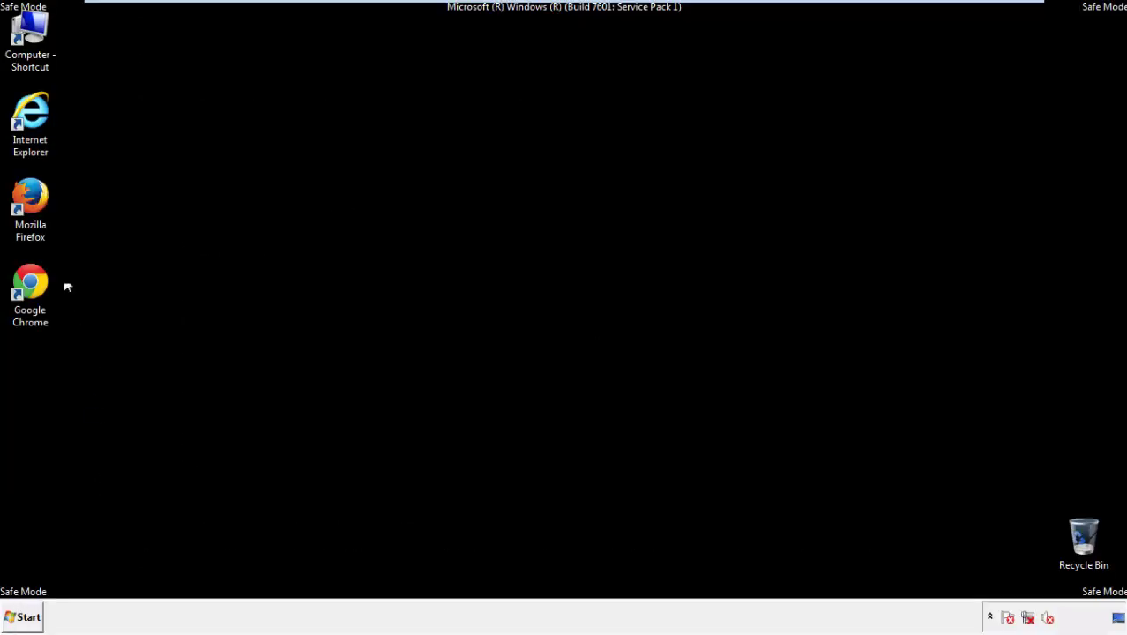
# Step: Launch Firefox, decline the default-browser prompt, and keep the menu bar visible
pyautogui.doubleClick(41, 205)
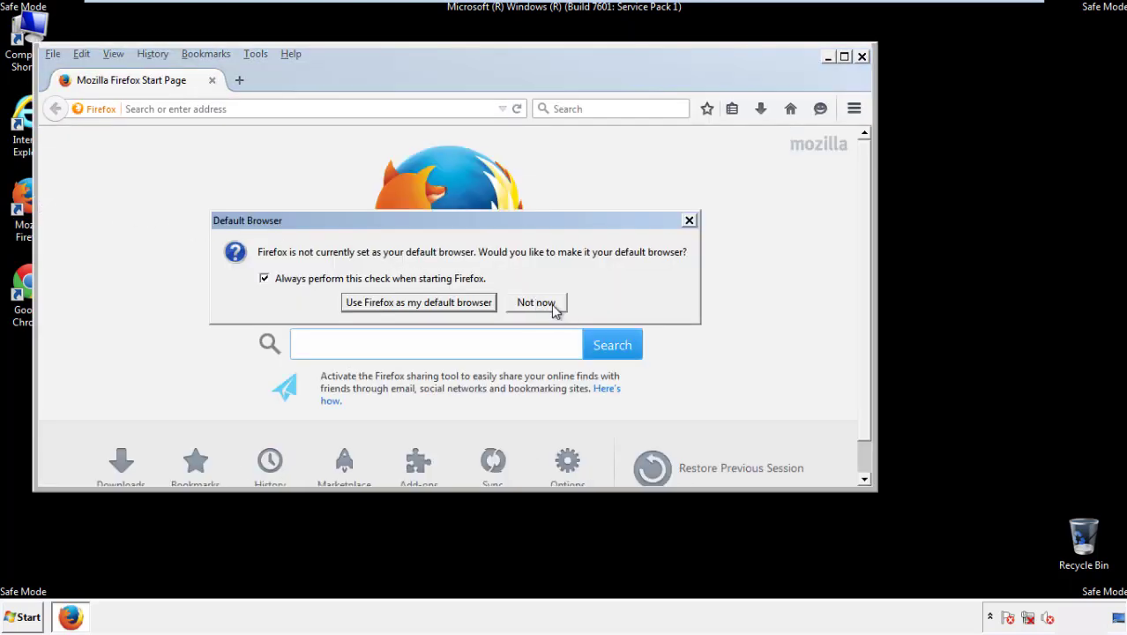
pyautogui.click(551, 302)
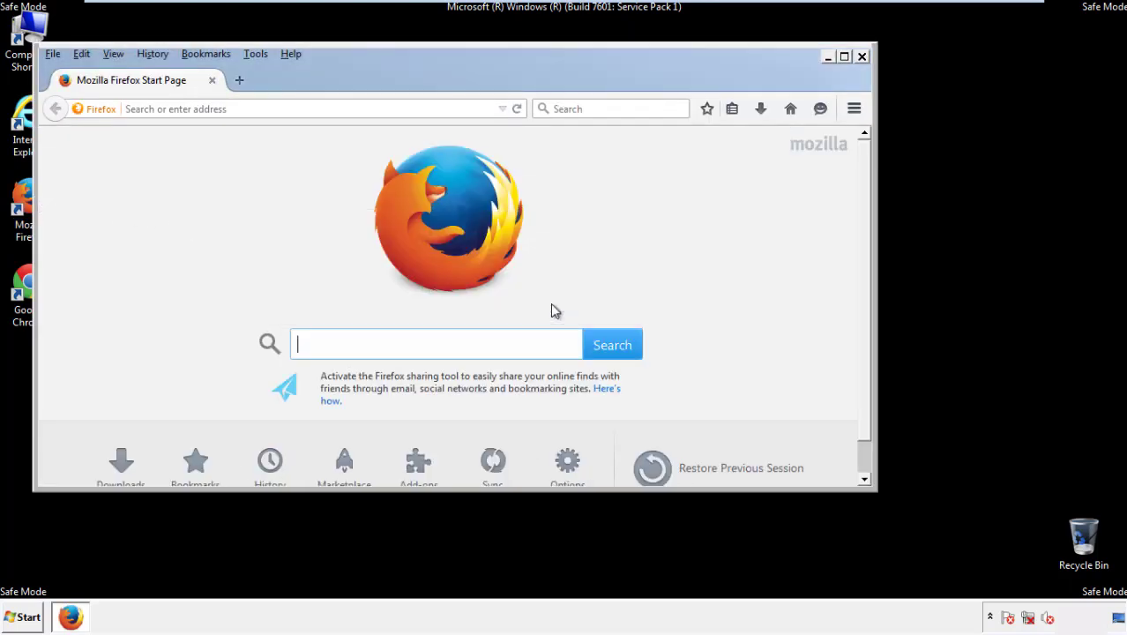
pyautogui.rightClick(349, 78)
pyautogui.click(378, 132)
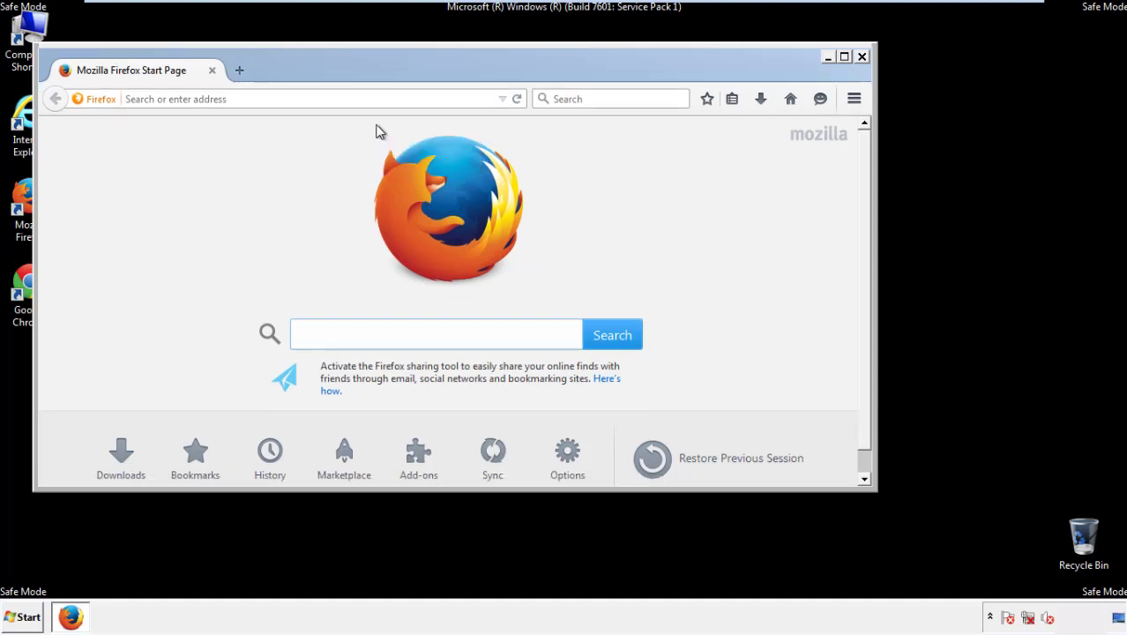
pyautogui.rightClick(355, 73)
pyautogui.click(365, 134)
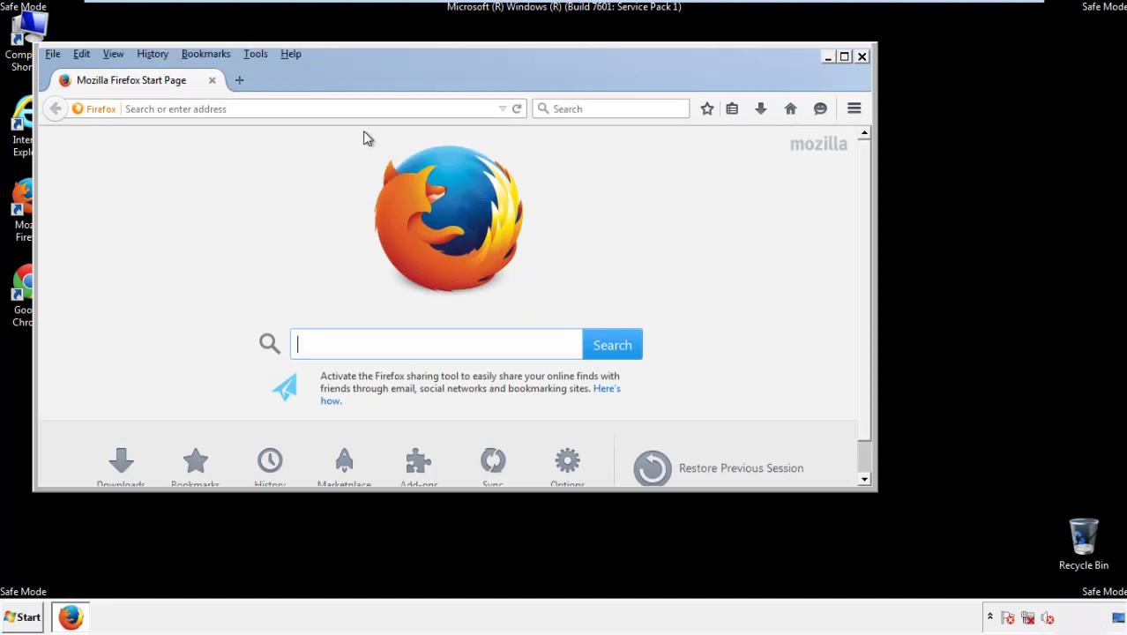
# Step: Clear Firefox's recent history for time range Everything with all items checked
pyautogui.click(154, 53)
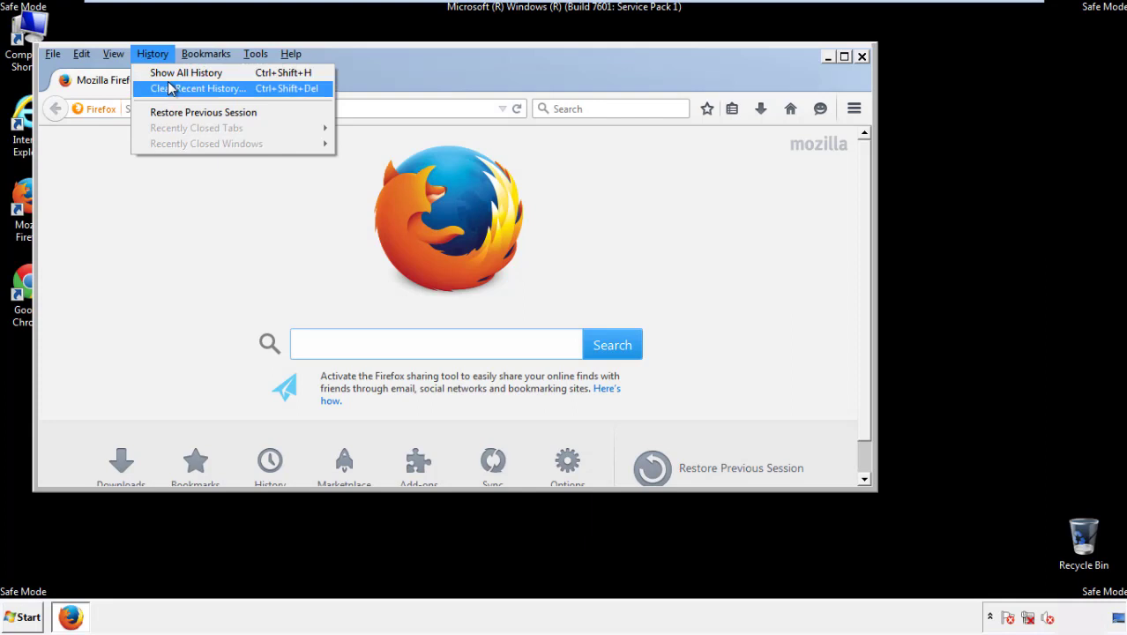
pyautogui.click(170, 89)
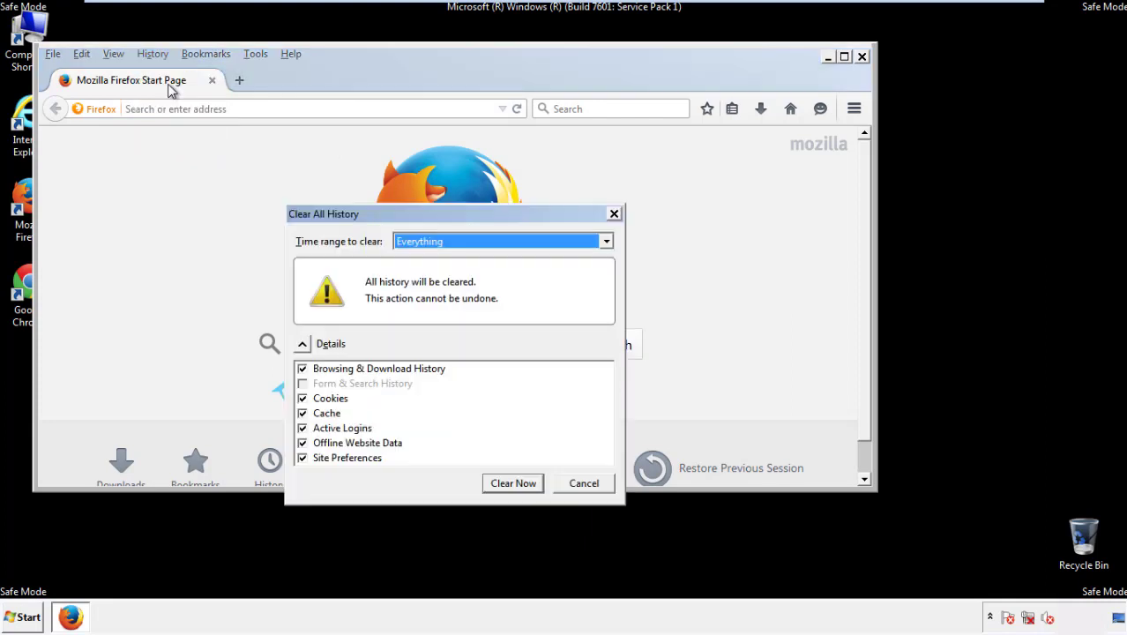
pyautogui.click(415, 241)
pyautogui.click(423, 331)
pyautogui.click(303, 443)
pyautogui.click(303, 443)
pyautogui.click(303, 459)
pyautogui.click(302, 459)
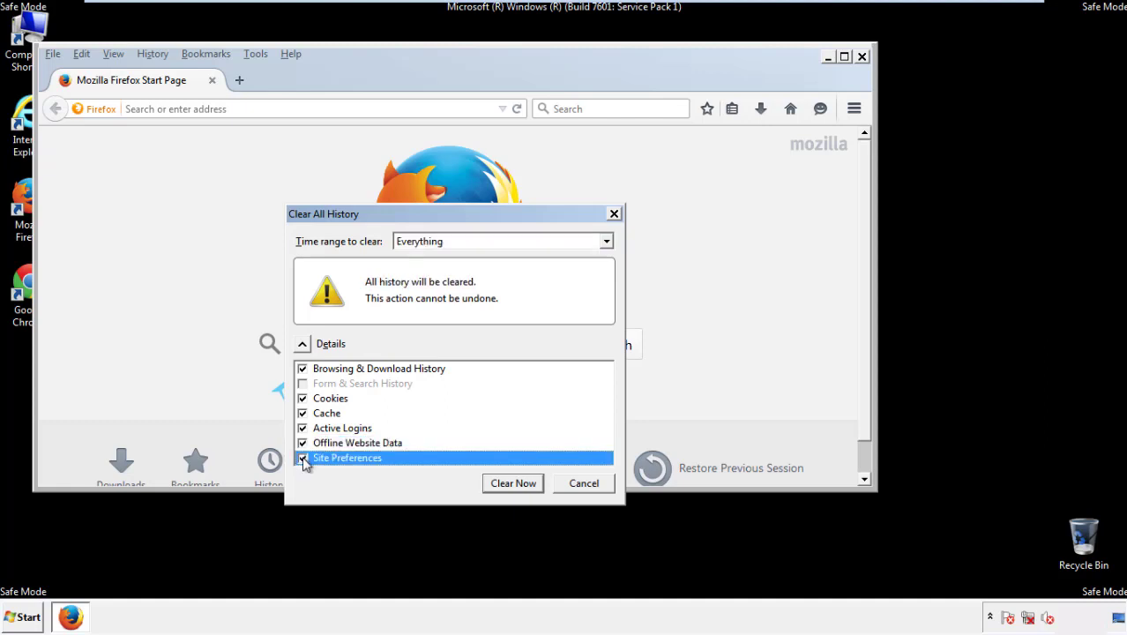
pyautogui.click(513, 483)
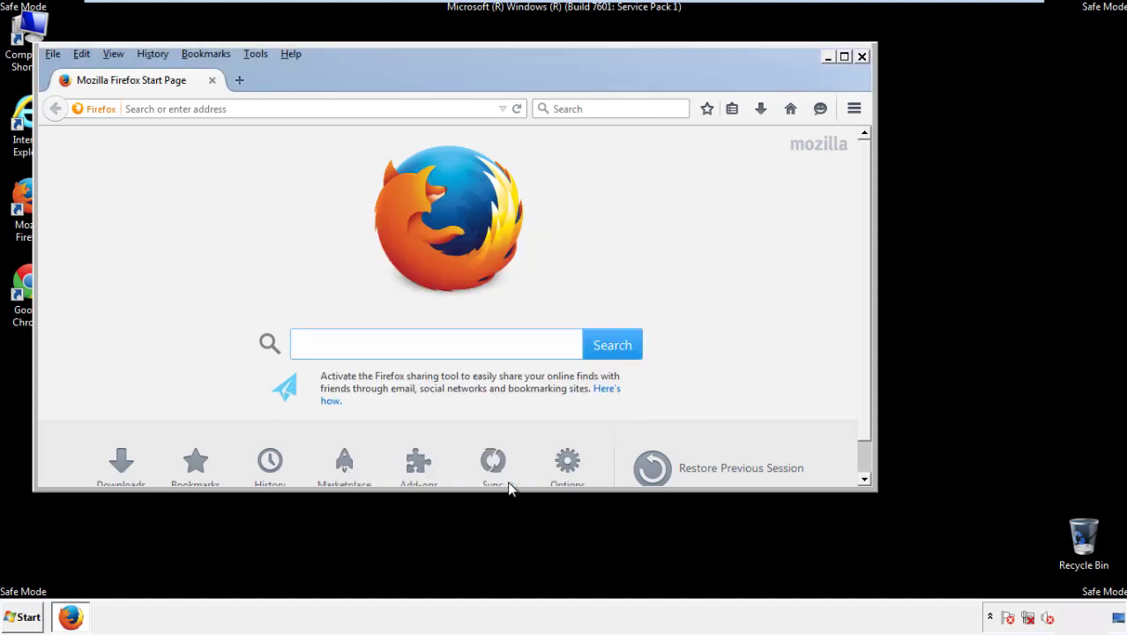
# Step: Refresh Firefox from Troubleshooting Information, finish the import, decline default-browser prompt, and close Firefox
pyautogui.click(290, 53)
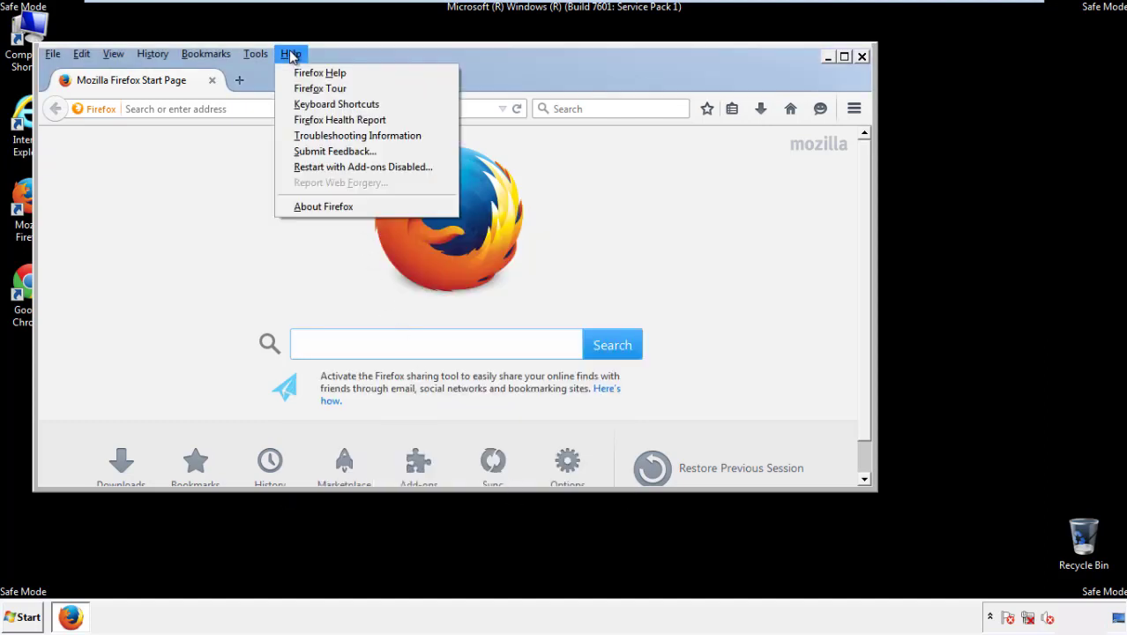
pyautogui.click(327, 135)
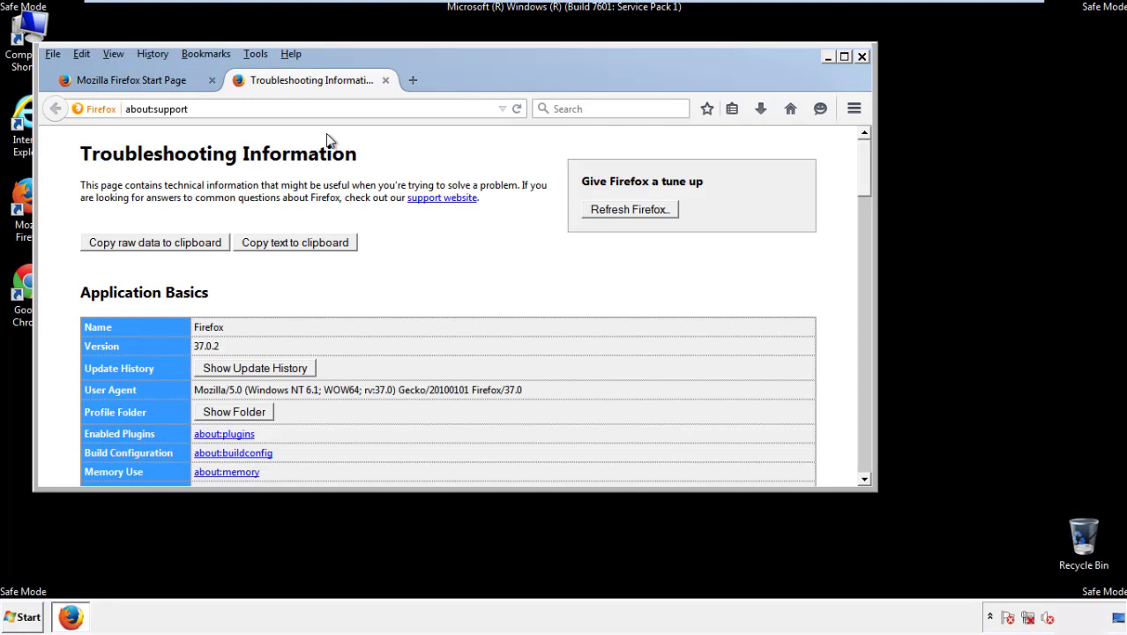
pyautogui.click(653, 215)
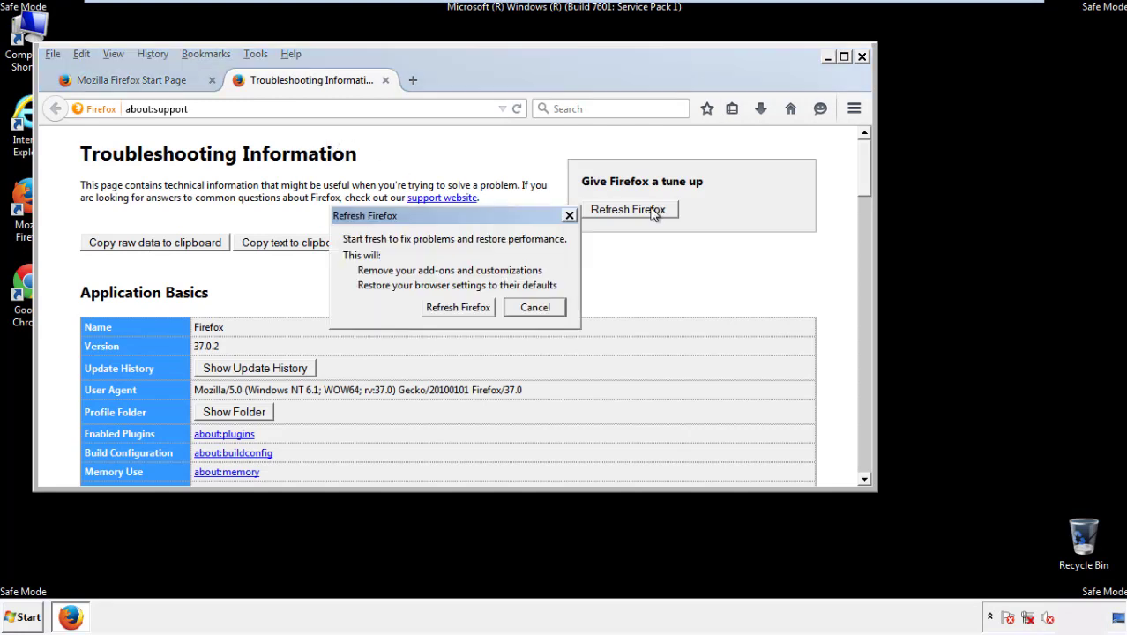
pyautogui.click(457, 307)
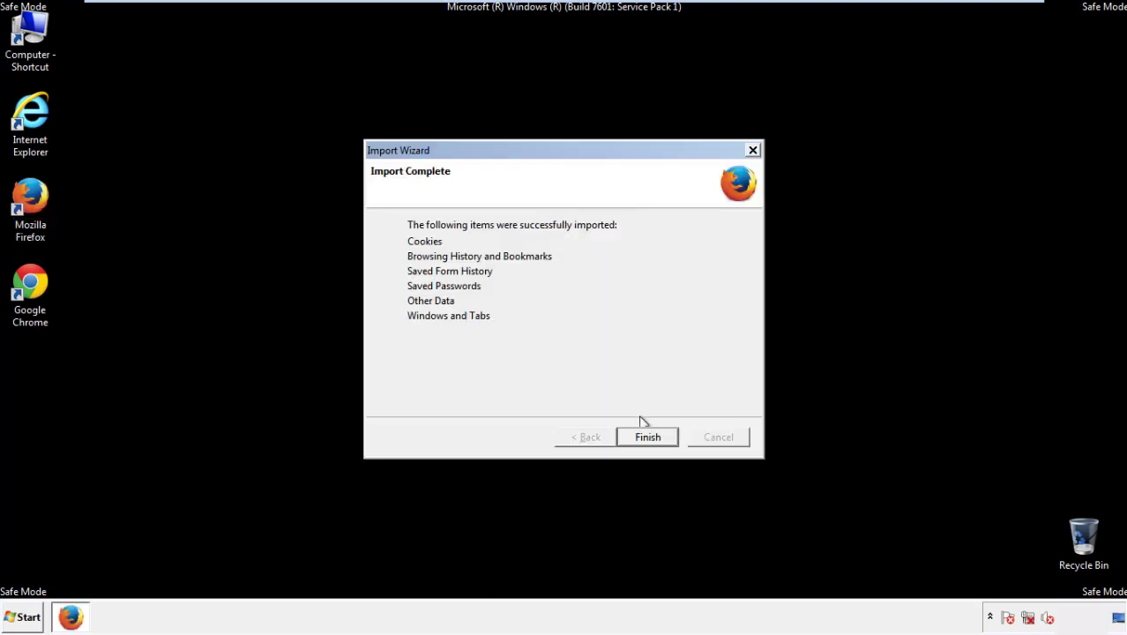
pyautogui.click(649, 438)
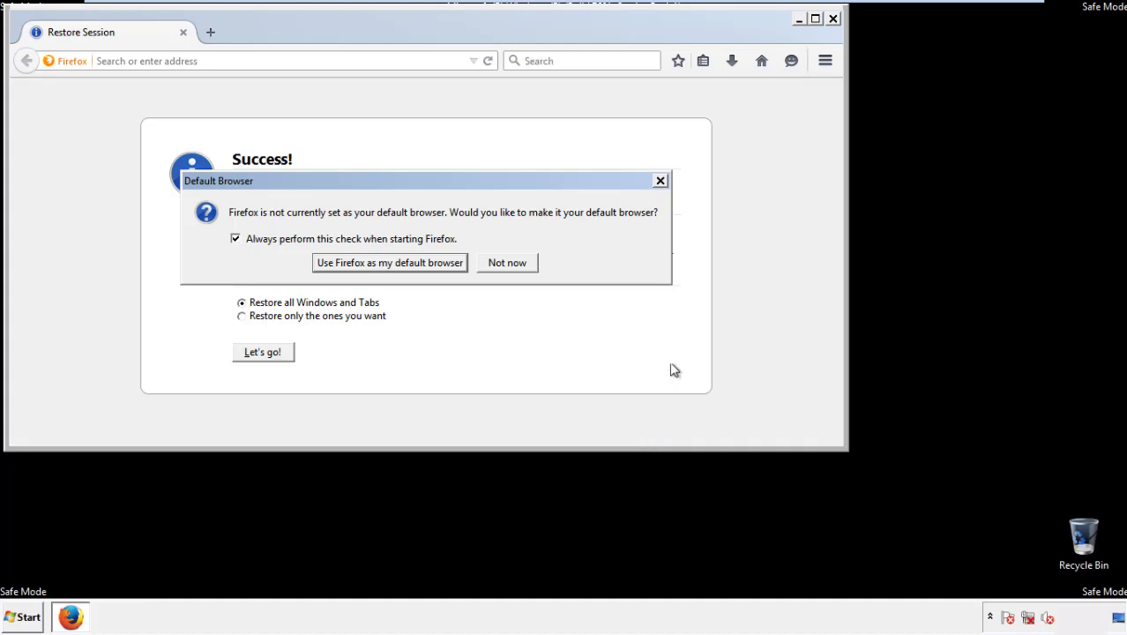
pyautogui.click(505, 264)
pyautogui.click(832, 18)
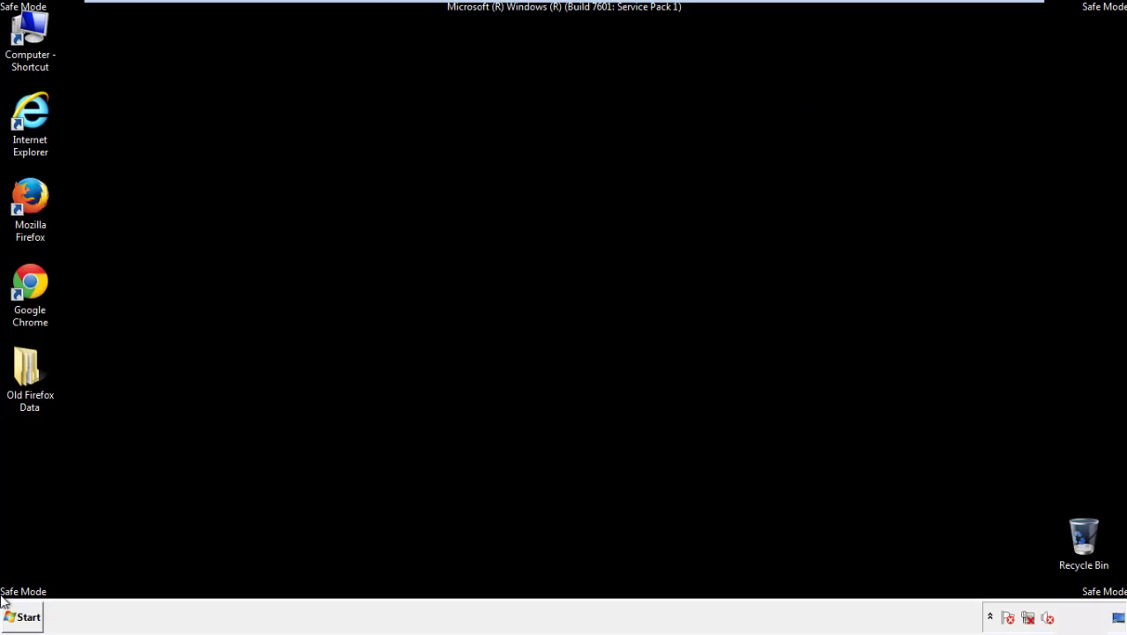
# Step: Launch Chrome, dismiss the default-browser prompt, and reach Clear browsing data via Settings' History
pyautogui.click(26, 280)
pyautogui.doubleClick(26, 281)
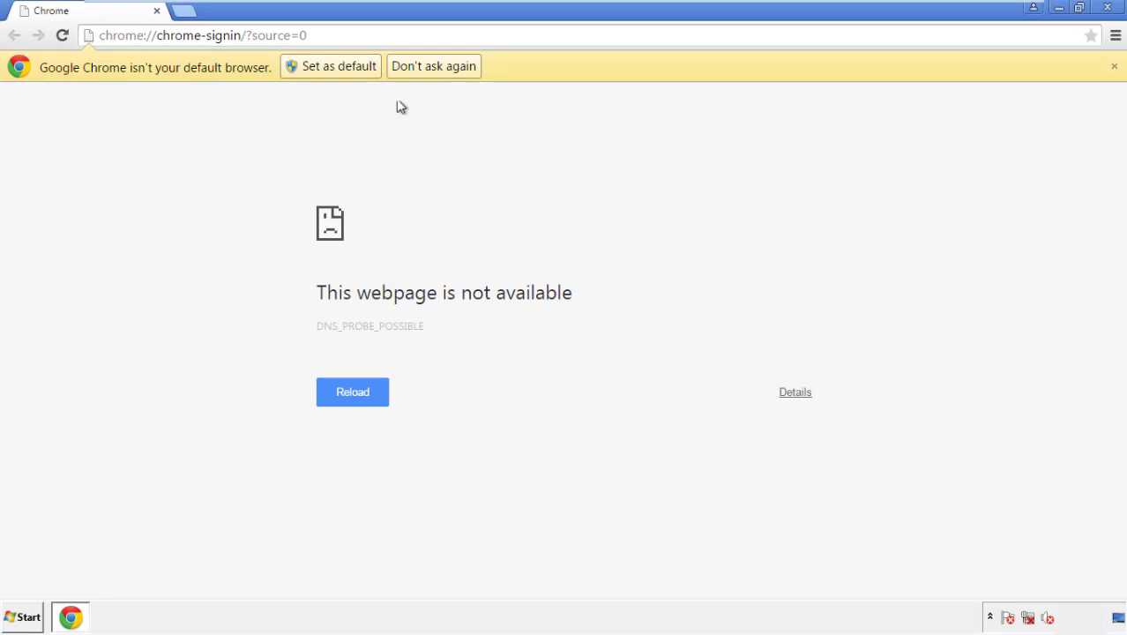
pyautogui.click(453, 69)
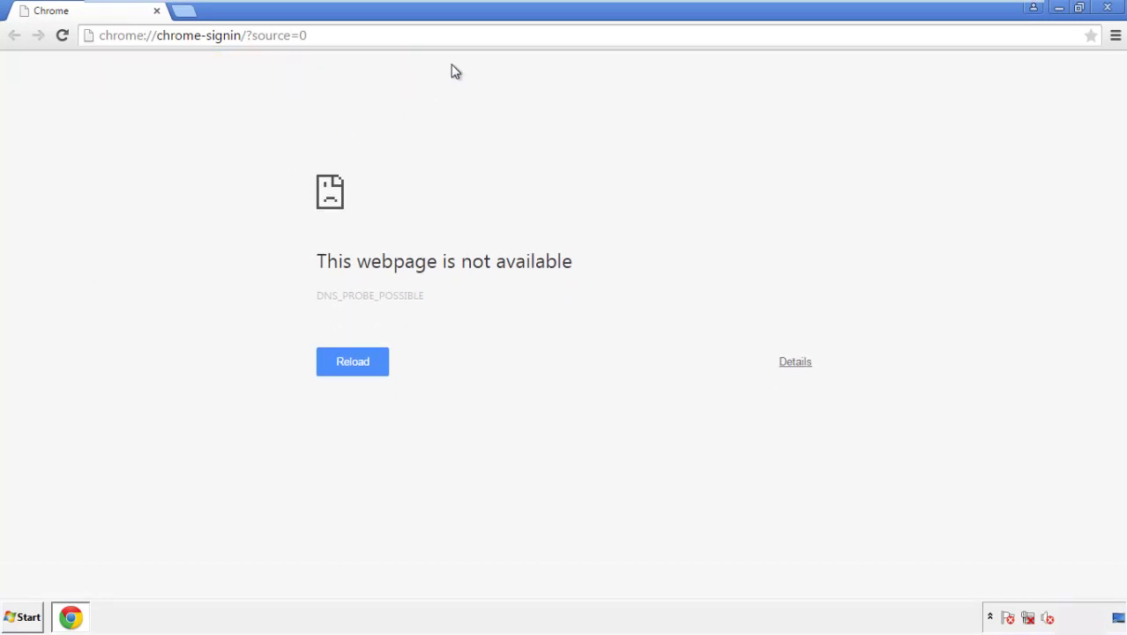
pyautogui.click(1115, 37)
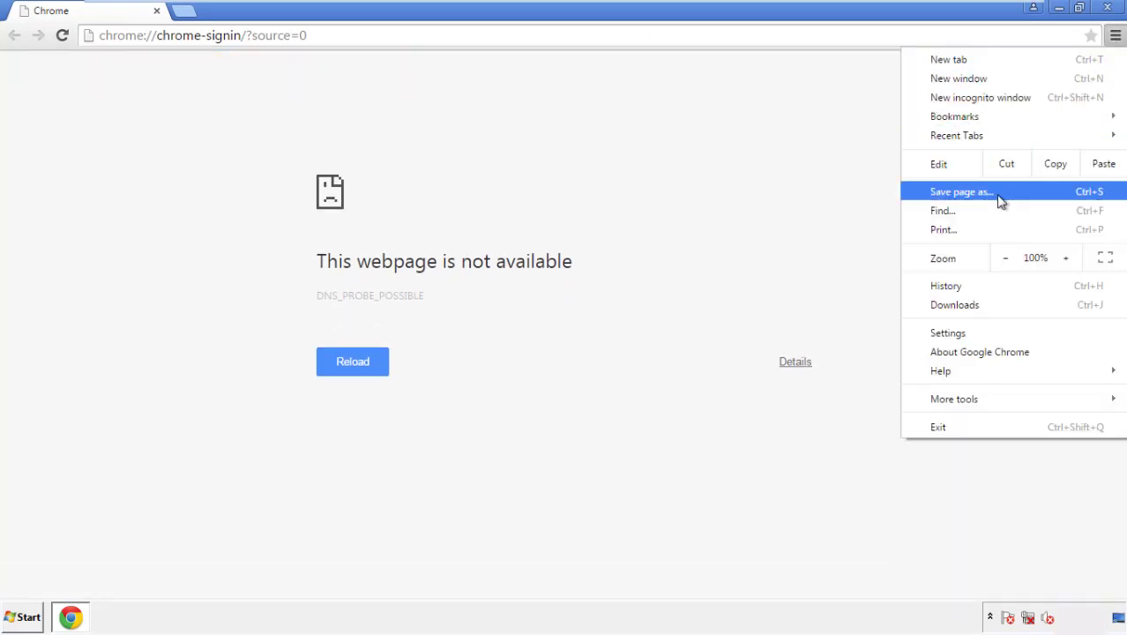
pyautogui.click(953, 334)
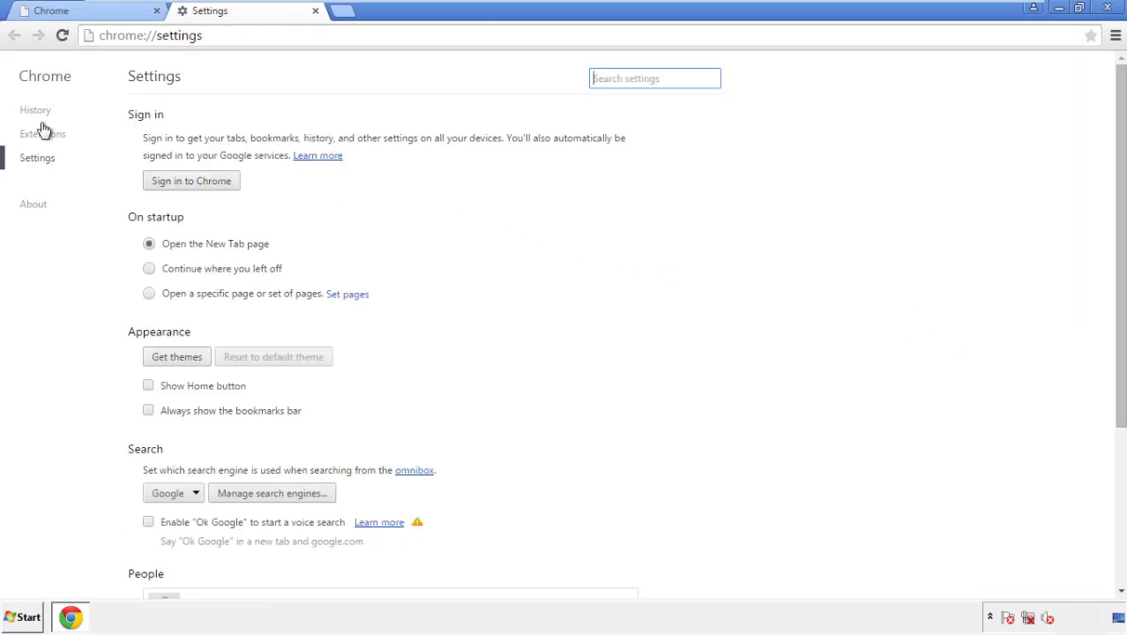
pyautogui.click(40, 113)
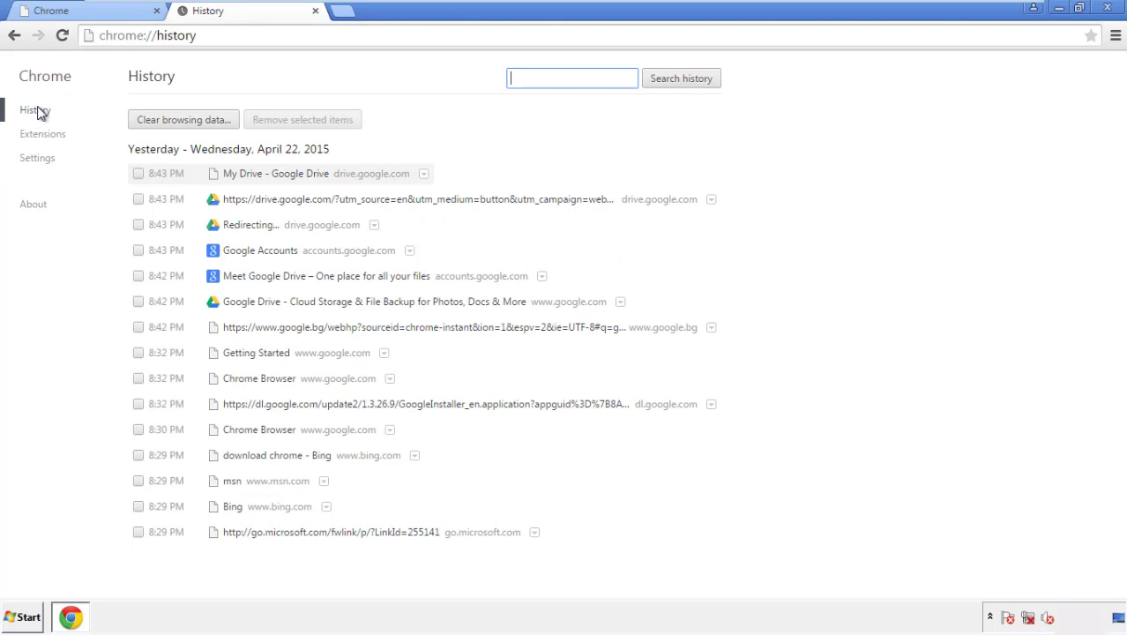
pyautogui.click(169, 122)
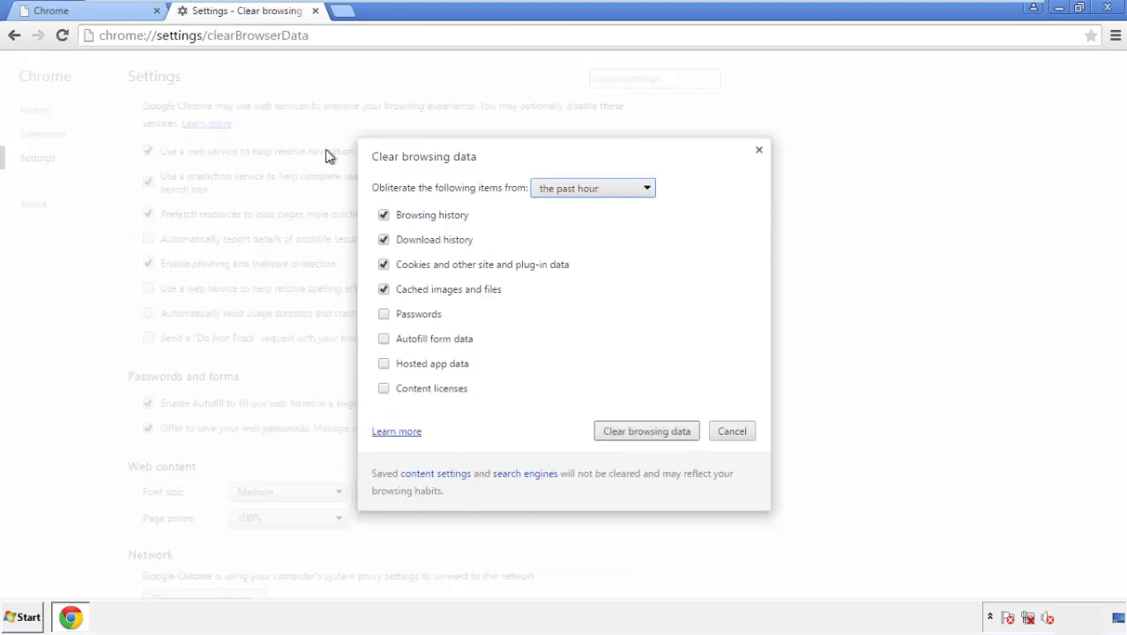
# Step: Clear Chrome's browsing data from the beginning of time, including autofill form data
pyautogui.click(568, 191)
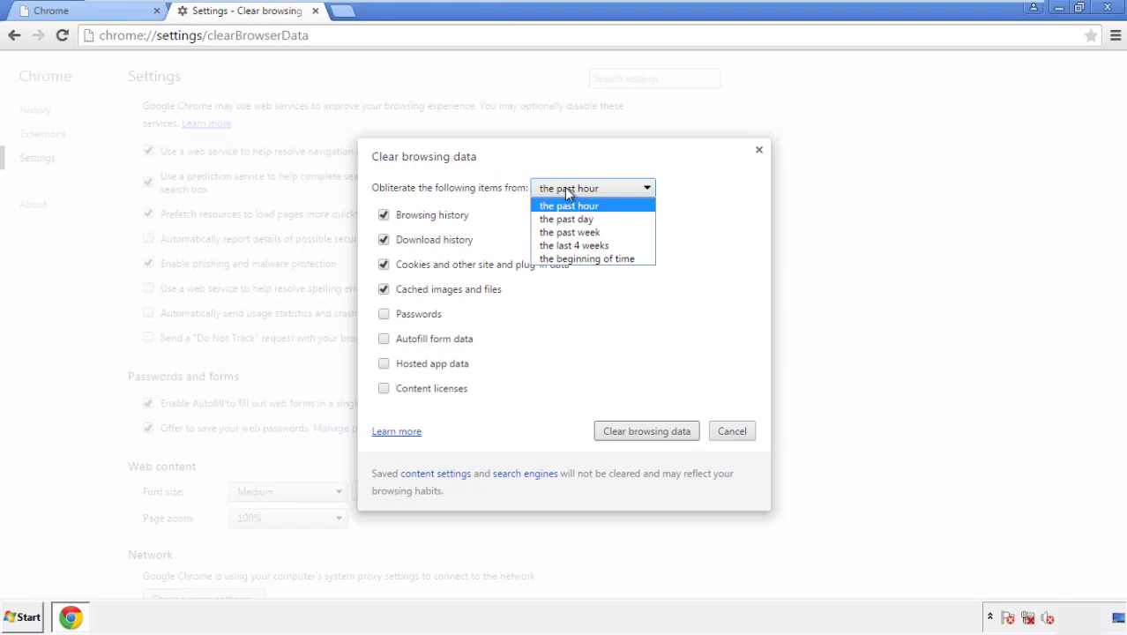
pyautogui.click(564, 259)
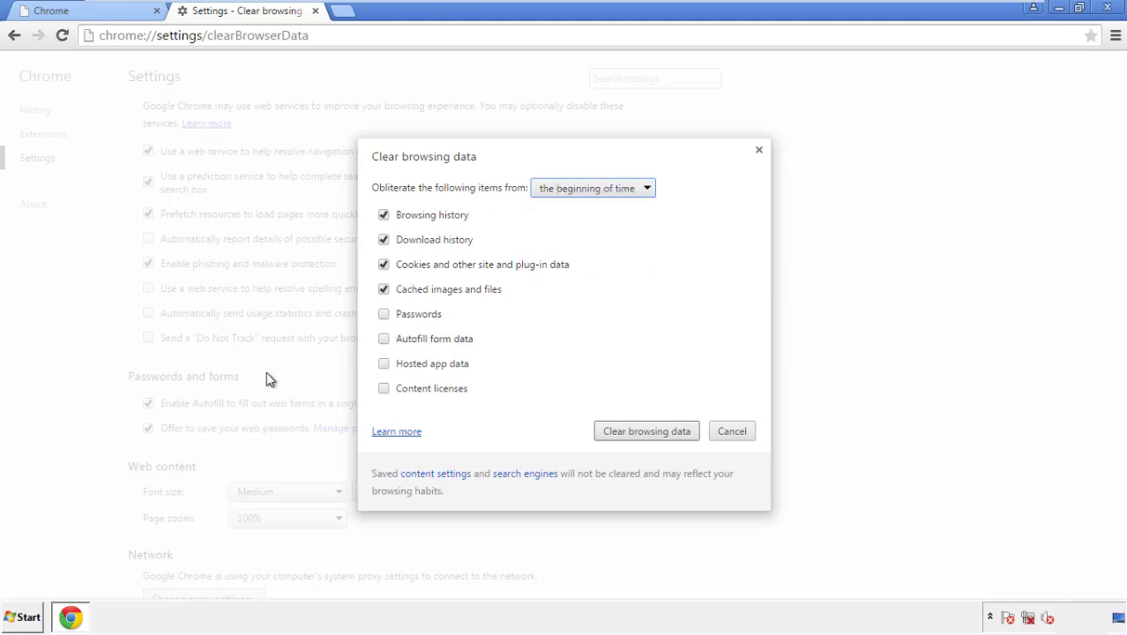
pyautogui.click(392, 342)
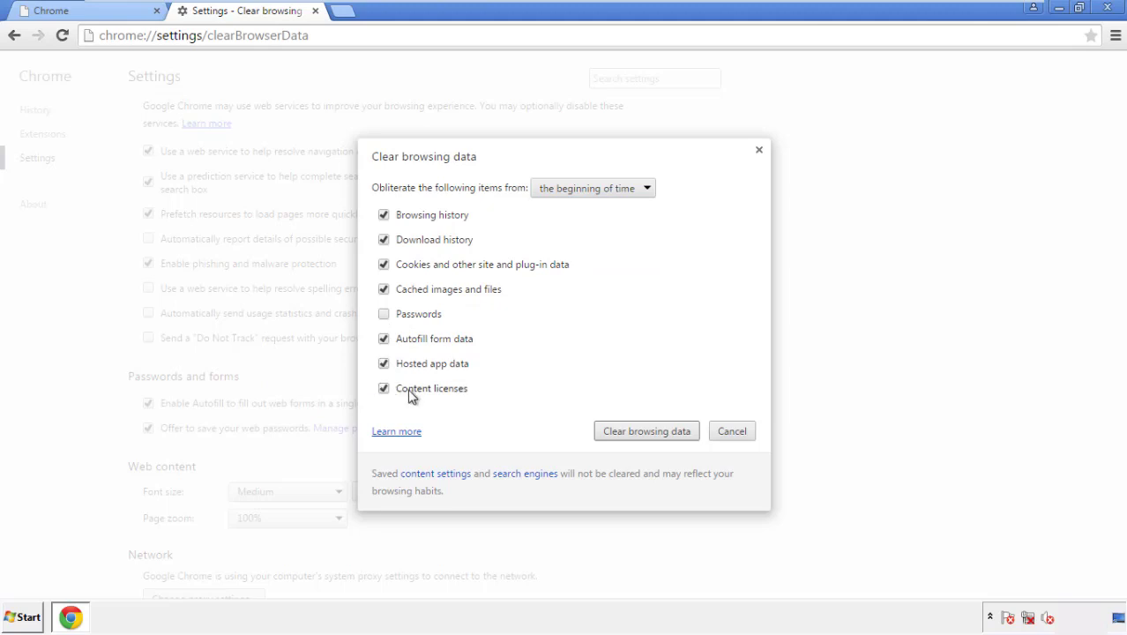
pyautogui.click(633, 433)
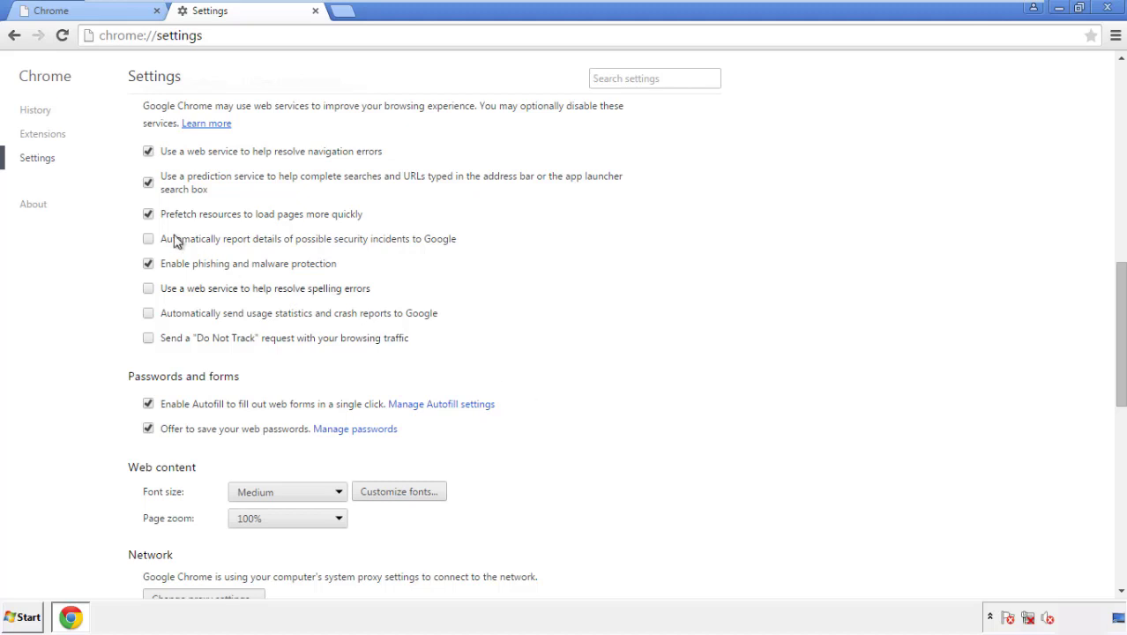
# Step: Reset Chrome's settings from the bottom of Settings, confirm, and close Chrome
pyautogui.moveTo(1121, 281); pyautogui.dragTo(1118, 473)
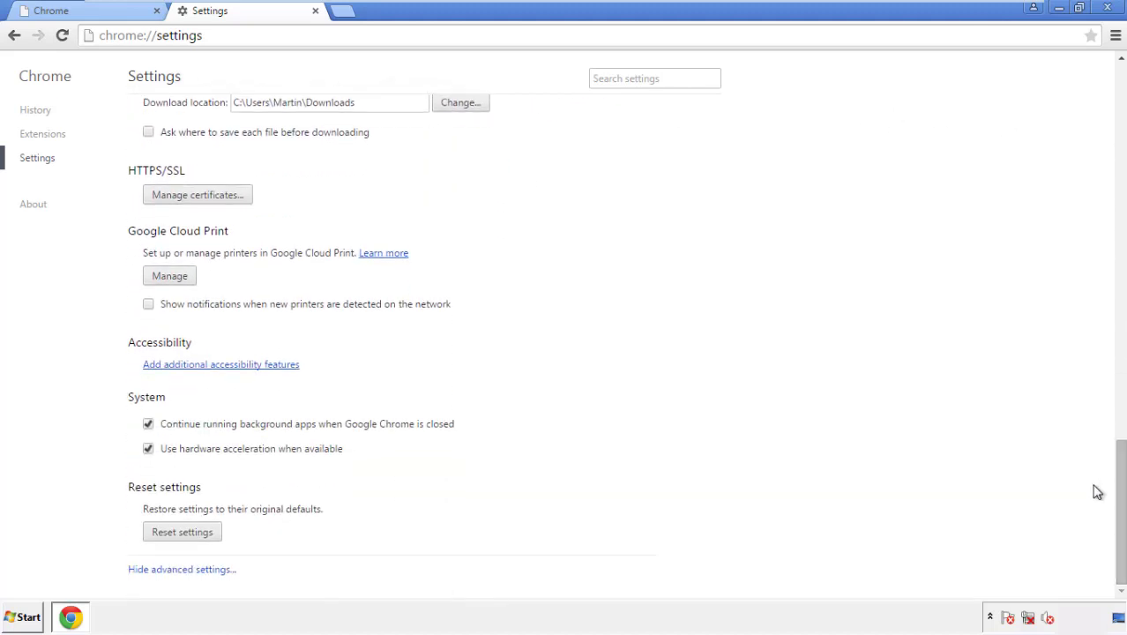
pyautogui.click(212, 534)
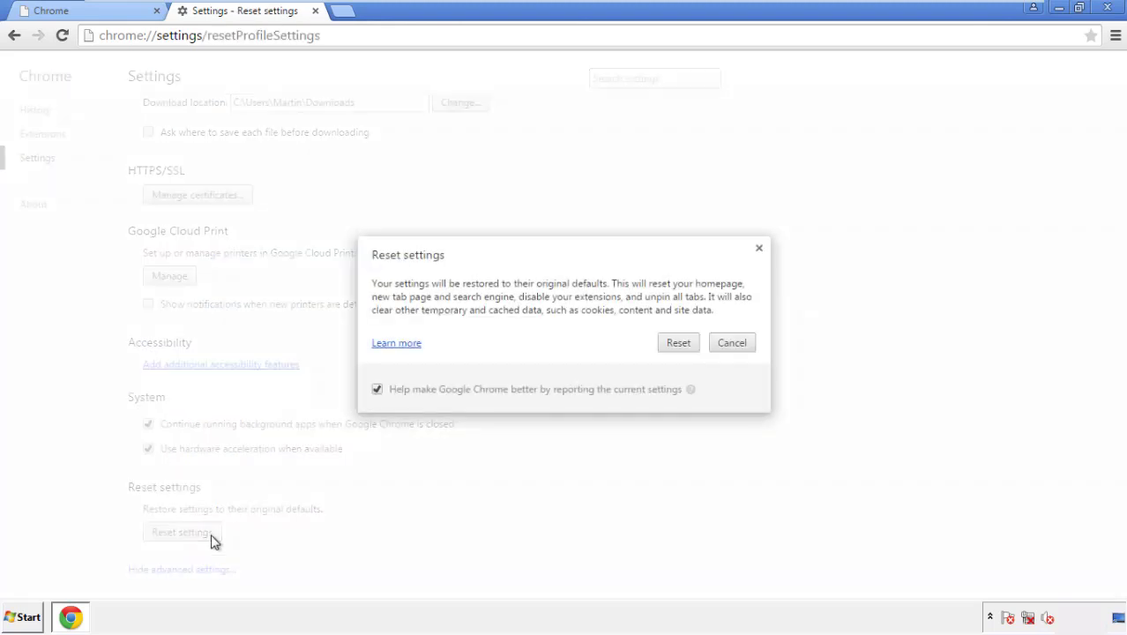
pyautogui.click(679, 344)
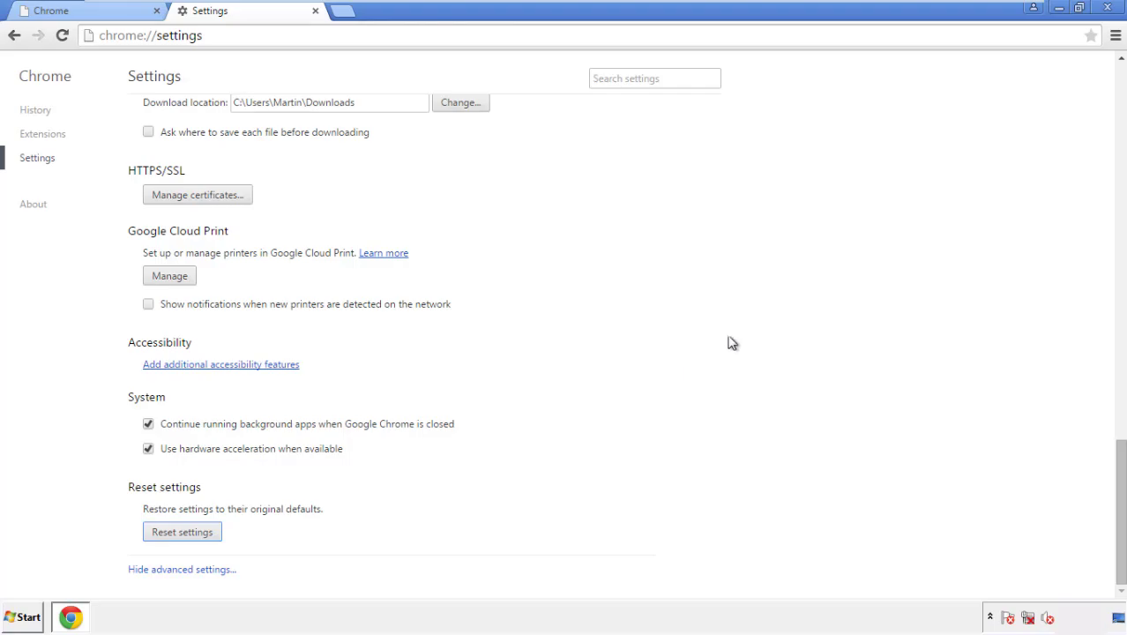
pyautogui.click(1107, 7)
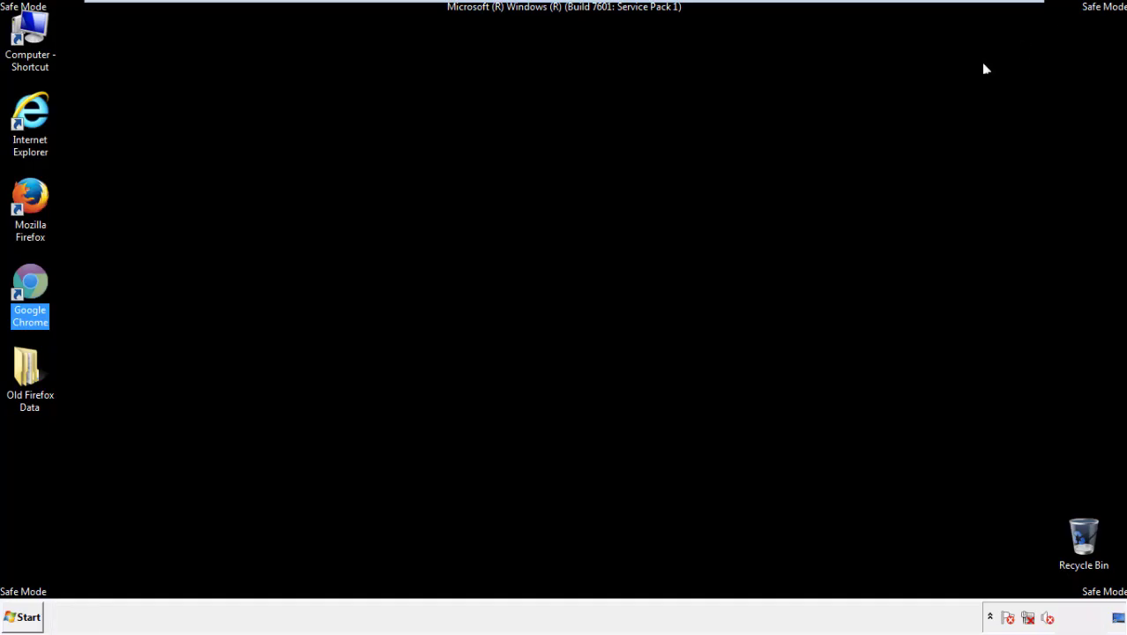
# Step: Remove the Search Mine extension in Firefox's Add-ons Manager and close Firefox
pyautogui.click(608, 280)
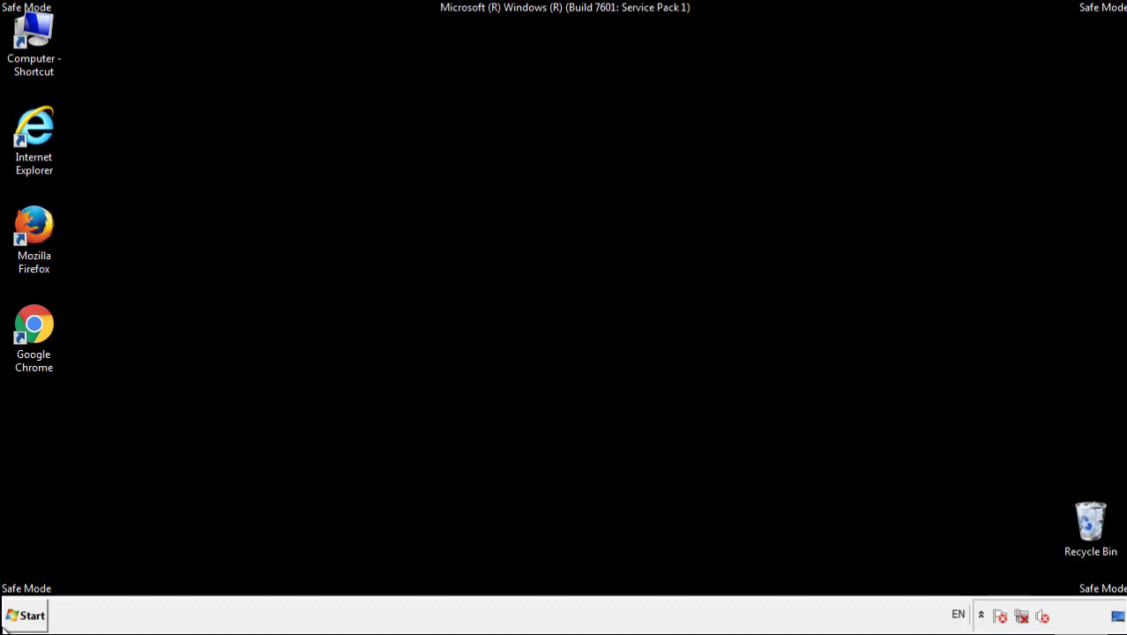
pyautogui.doubleClick(44, 219)
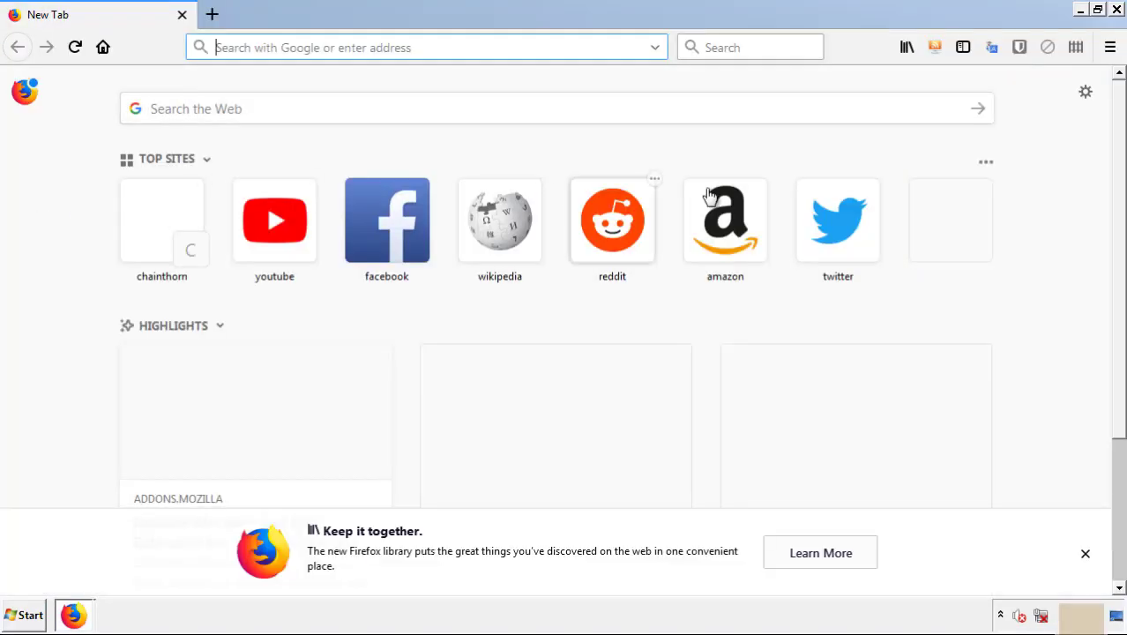
pyautogui.click(1111, 47)
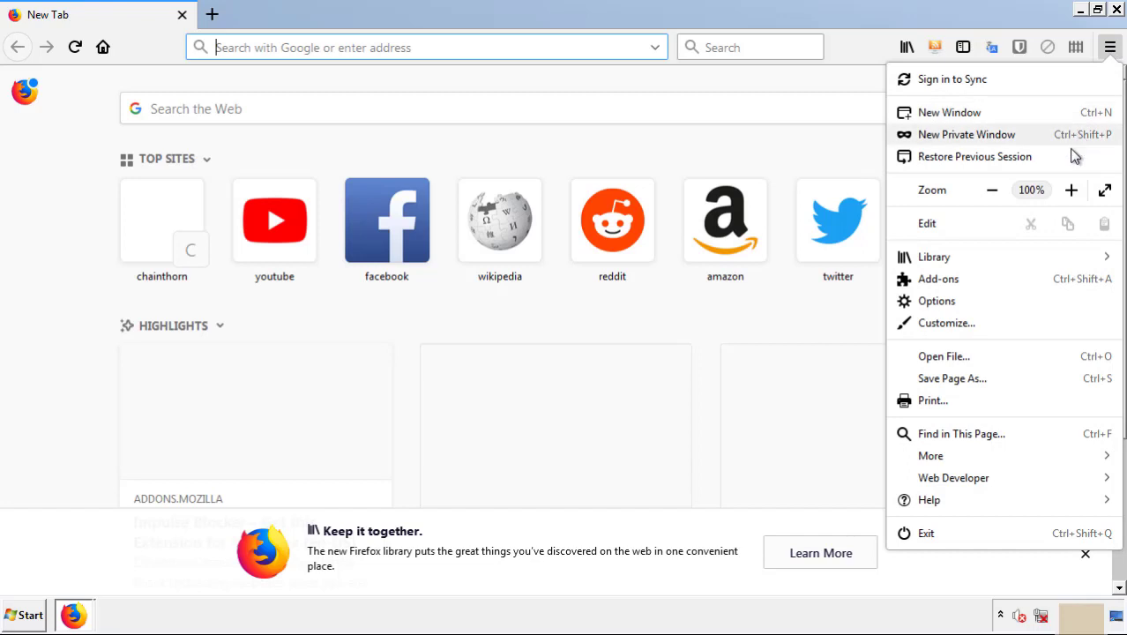
pyautogui.click(1039, 288)
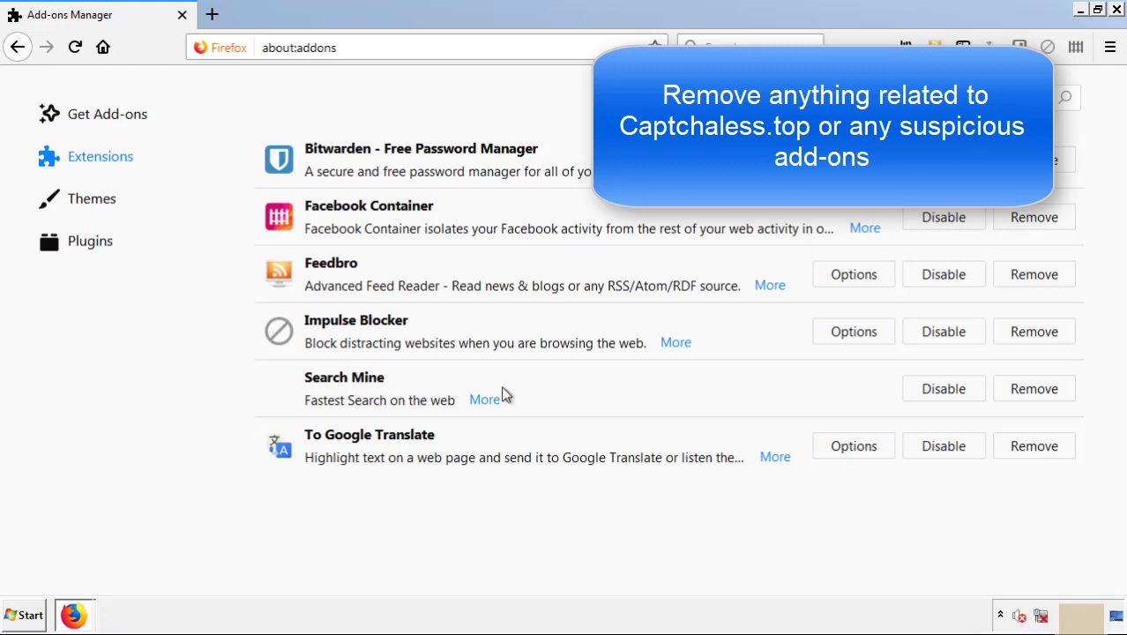
pyautogui.click(1031, 393)
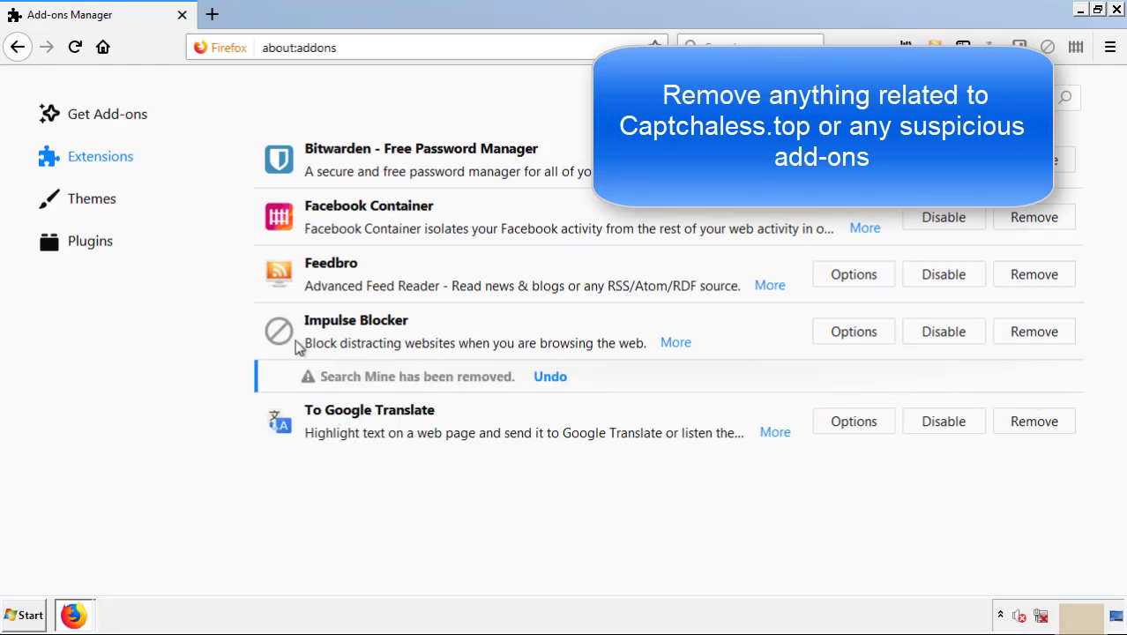
pyautogui.click(1117, 10)
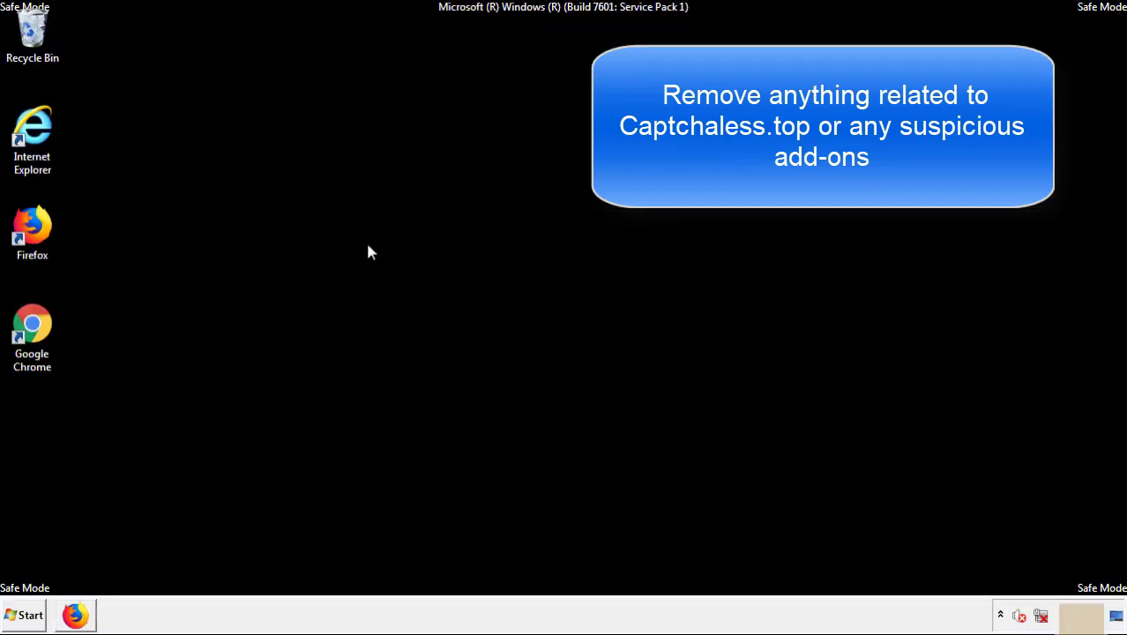
# Step: Remove the Search Mine extension from Chrome's Extensions page and confirm
pyautogui.doubleClick(32, 335)
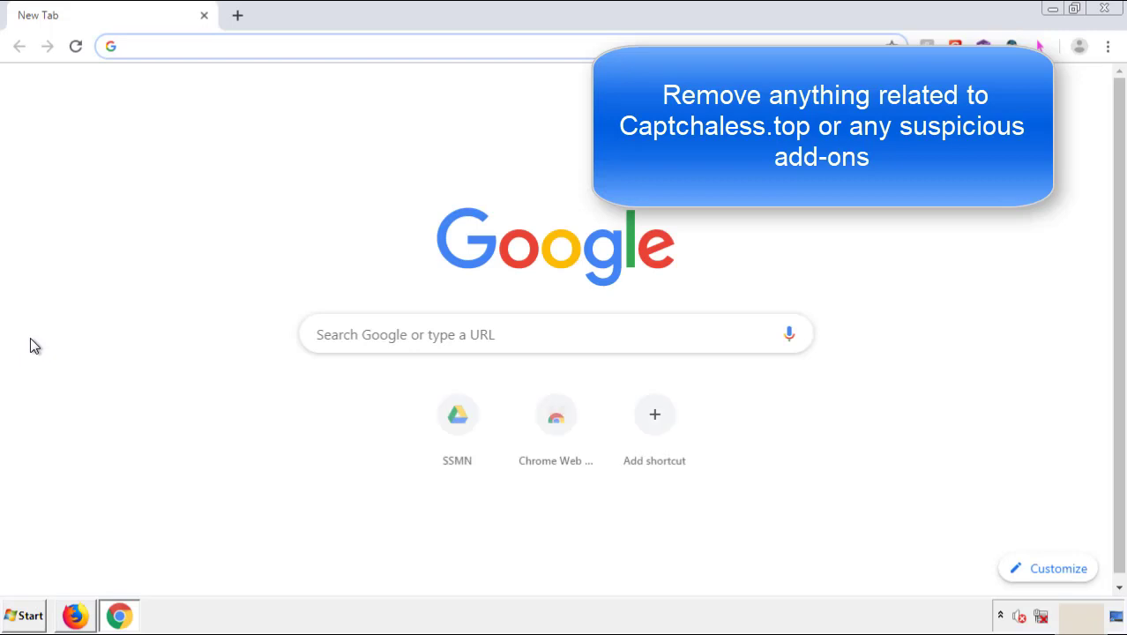
pyautogui.click(1108, 46)
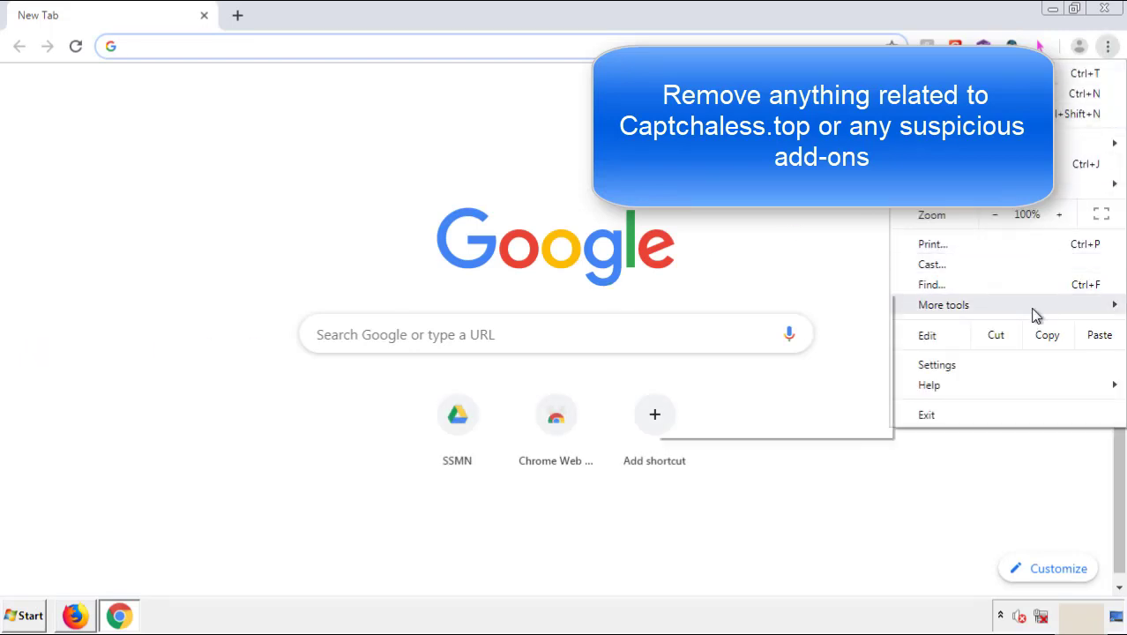
pyautogui.moveTo(1009, 306)
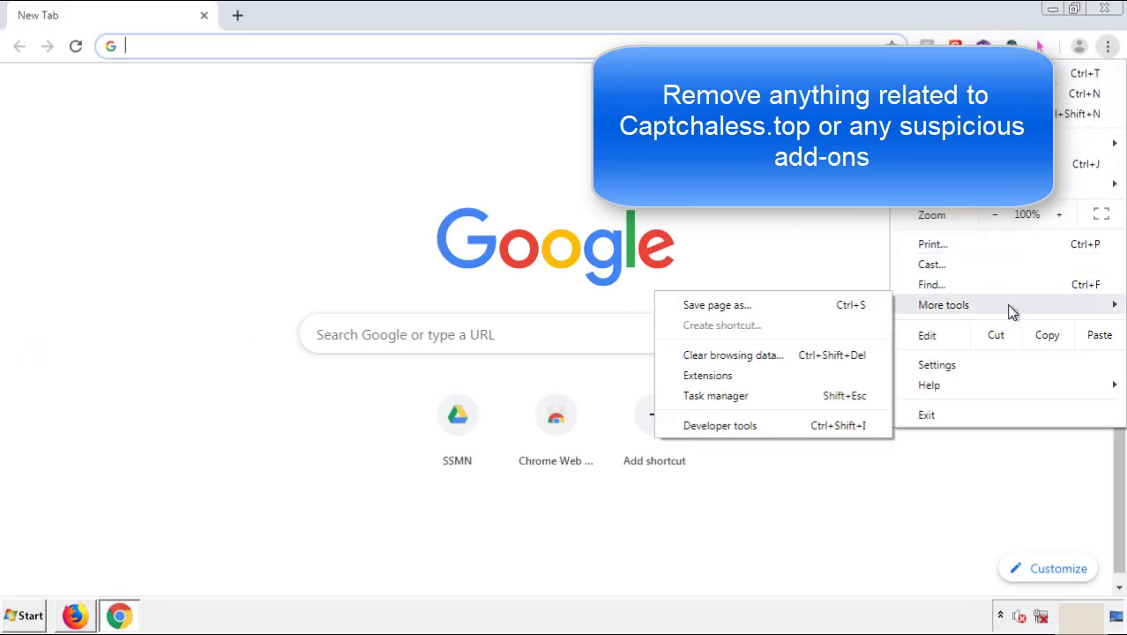
pyautogui.click(721, 375)
pyautogui.scroll(-5, 319, 295)
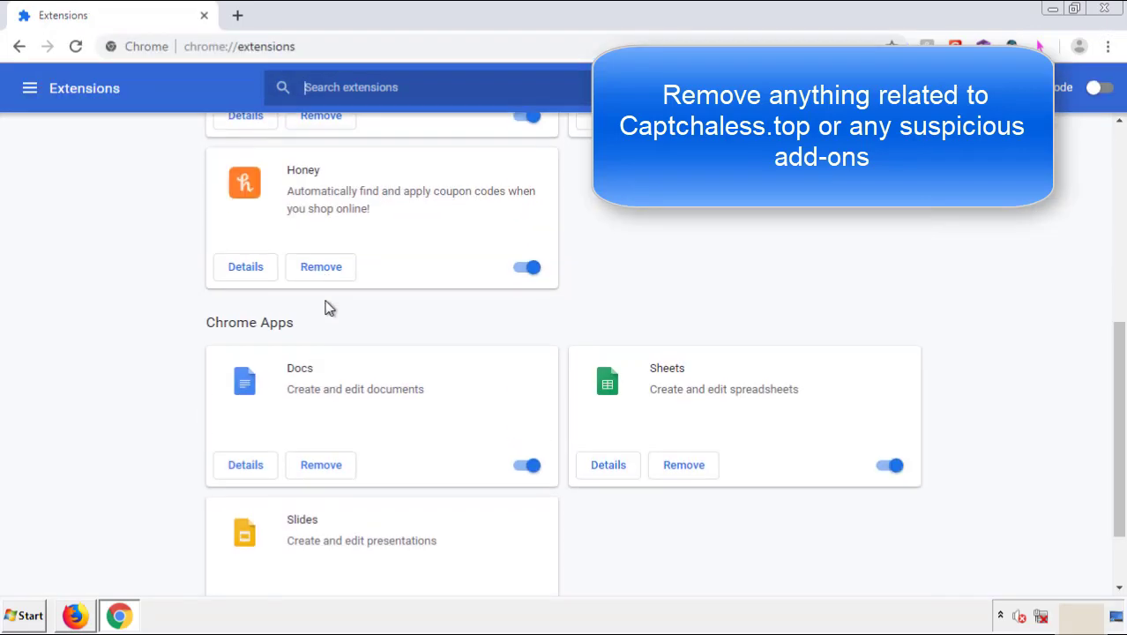
pyautogui.scroll(5, 428, 322)
pyautogui.click(319, 258)
pyautogui.press('Return')
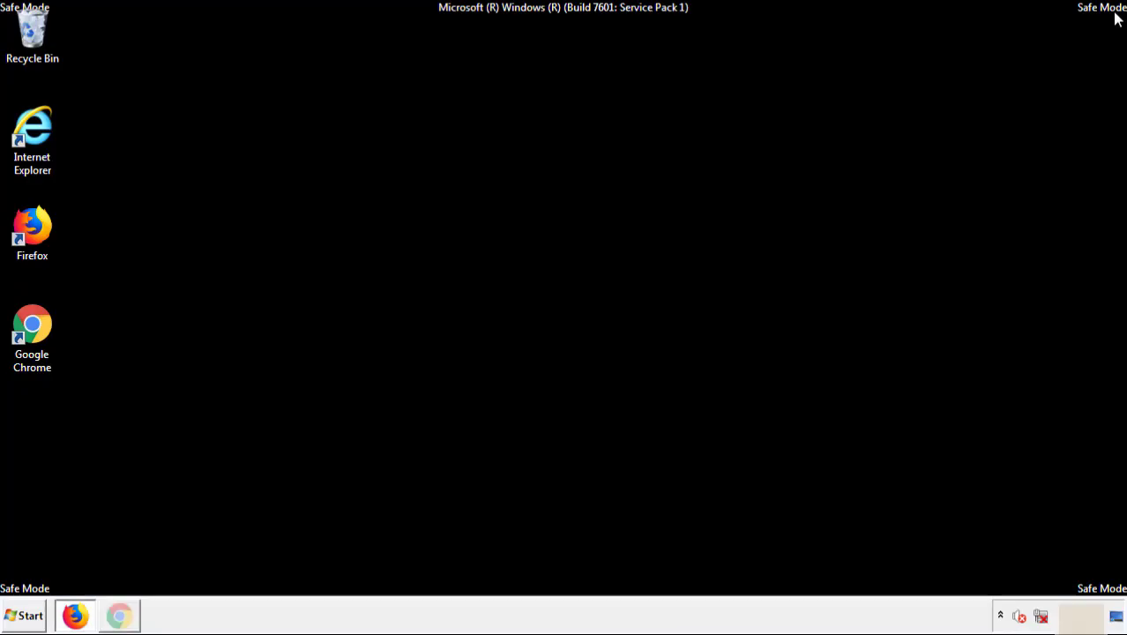
# Step: Restart the PC from the Start menu
pyautogui.click(27, 618)
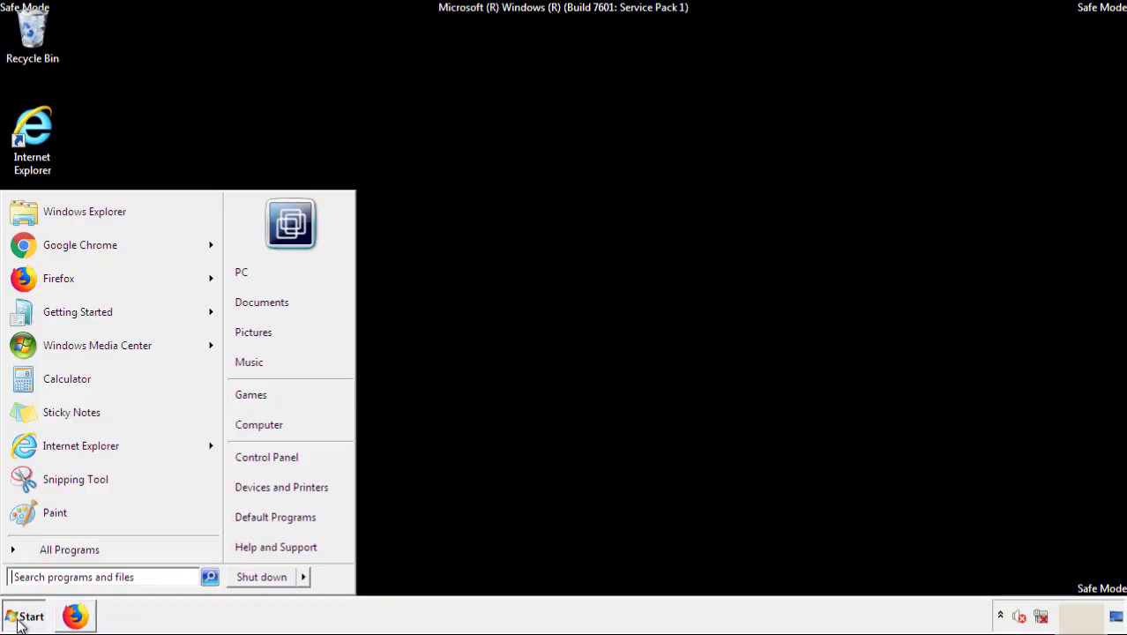
pyautogui.moveTo(305, 579)
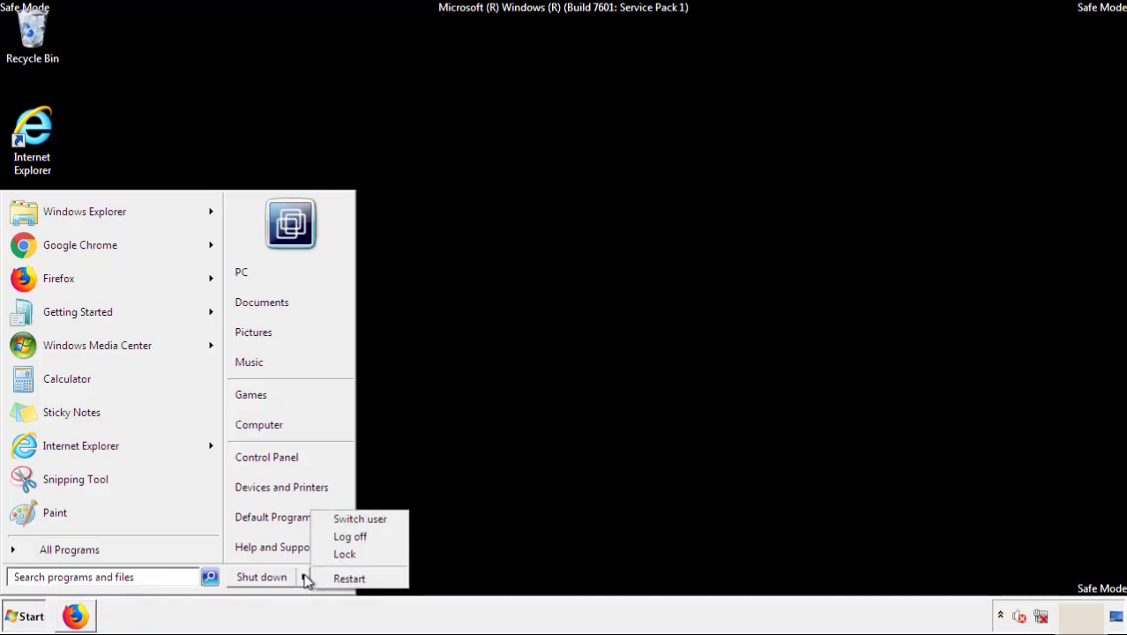
pyautogui.click(350, 580)
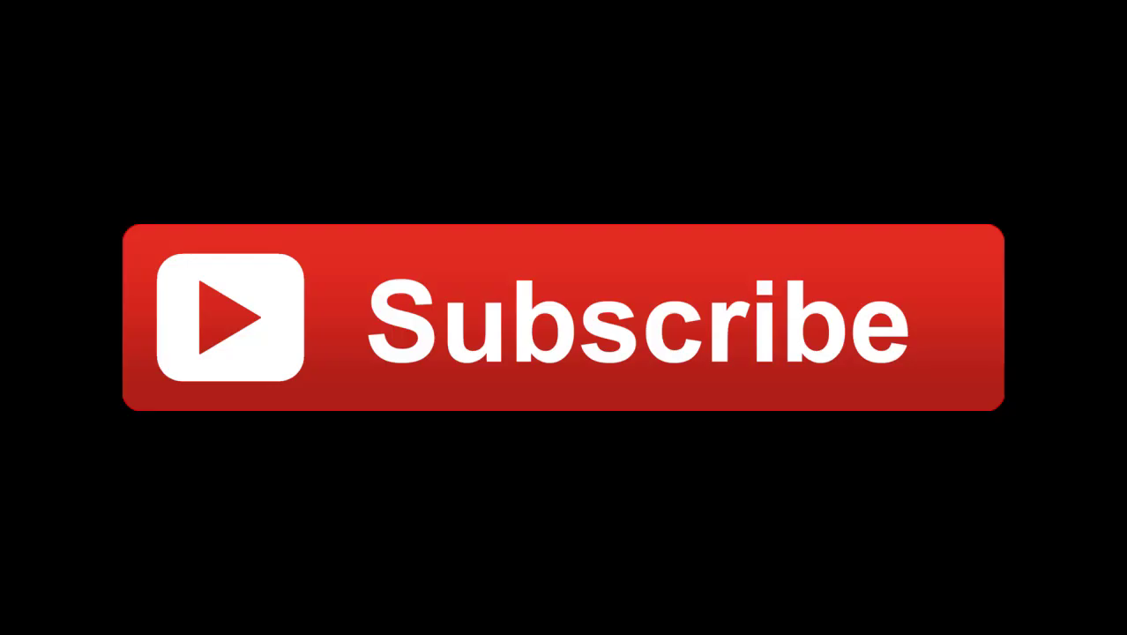